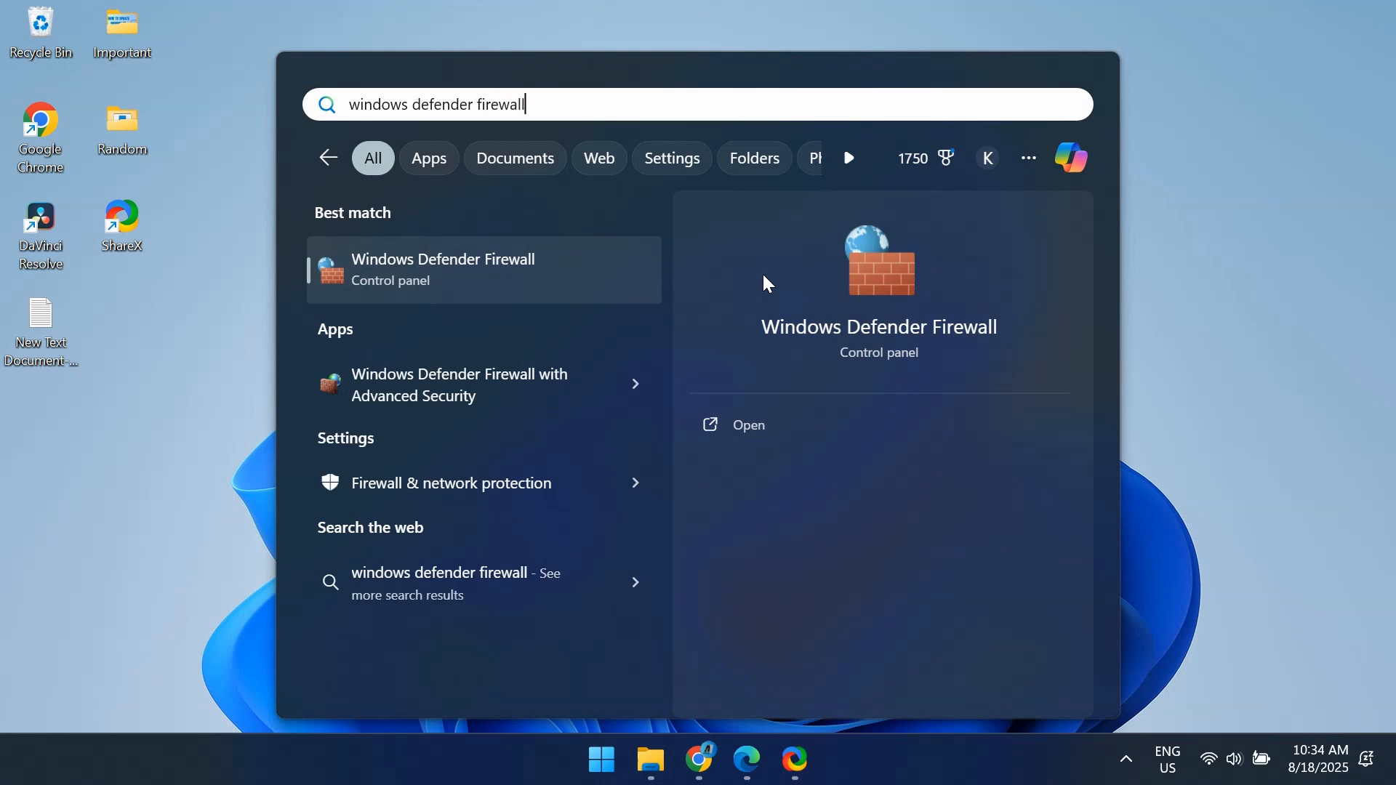
# Open Windows Defender Firewall's advanced settings and show the outbound rules.
pyautogui.click(519, 298)
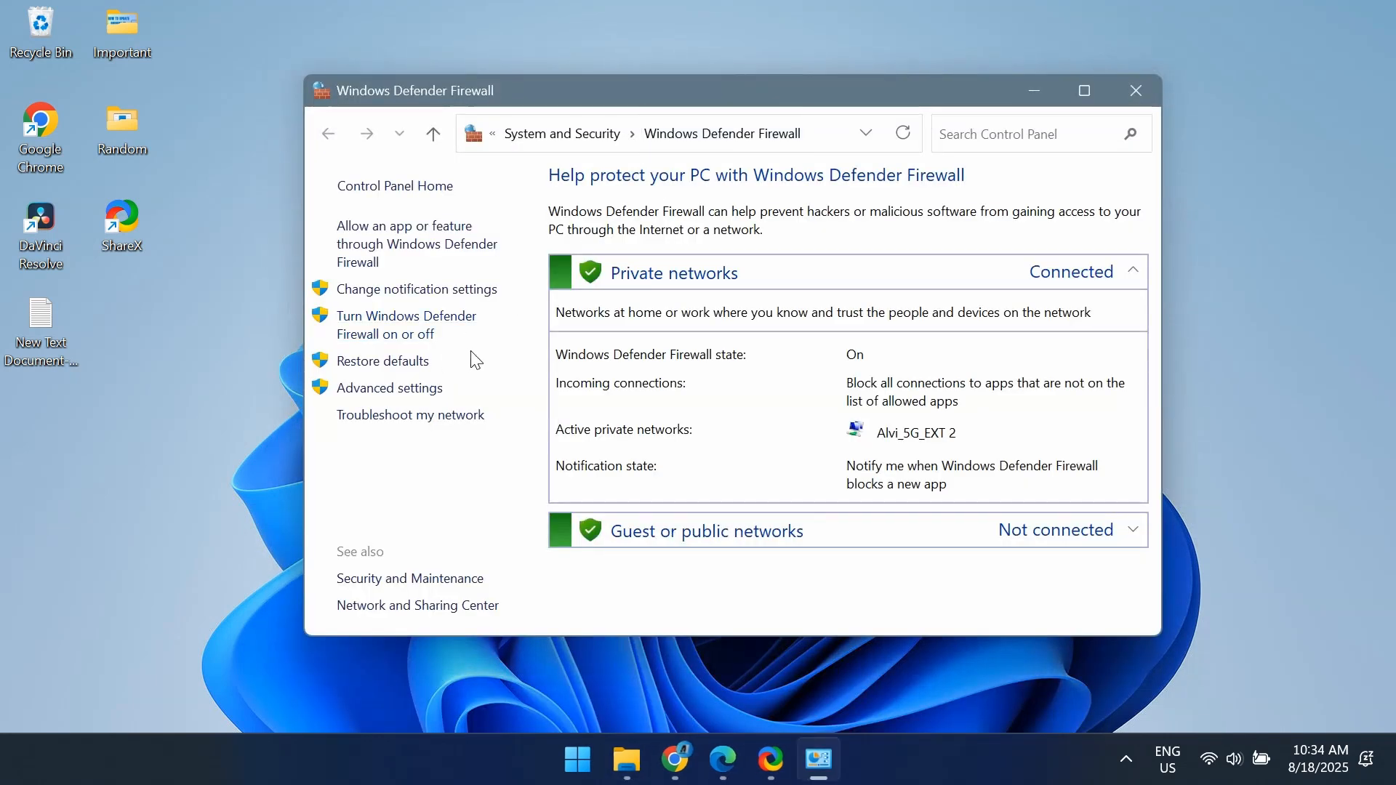
pyautogui.click(412, 391)
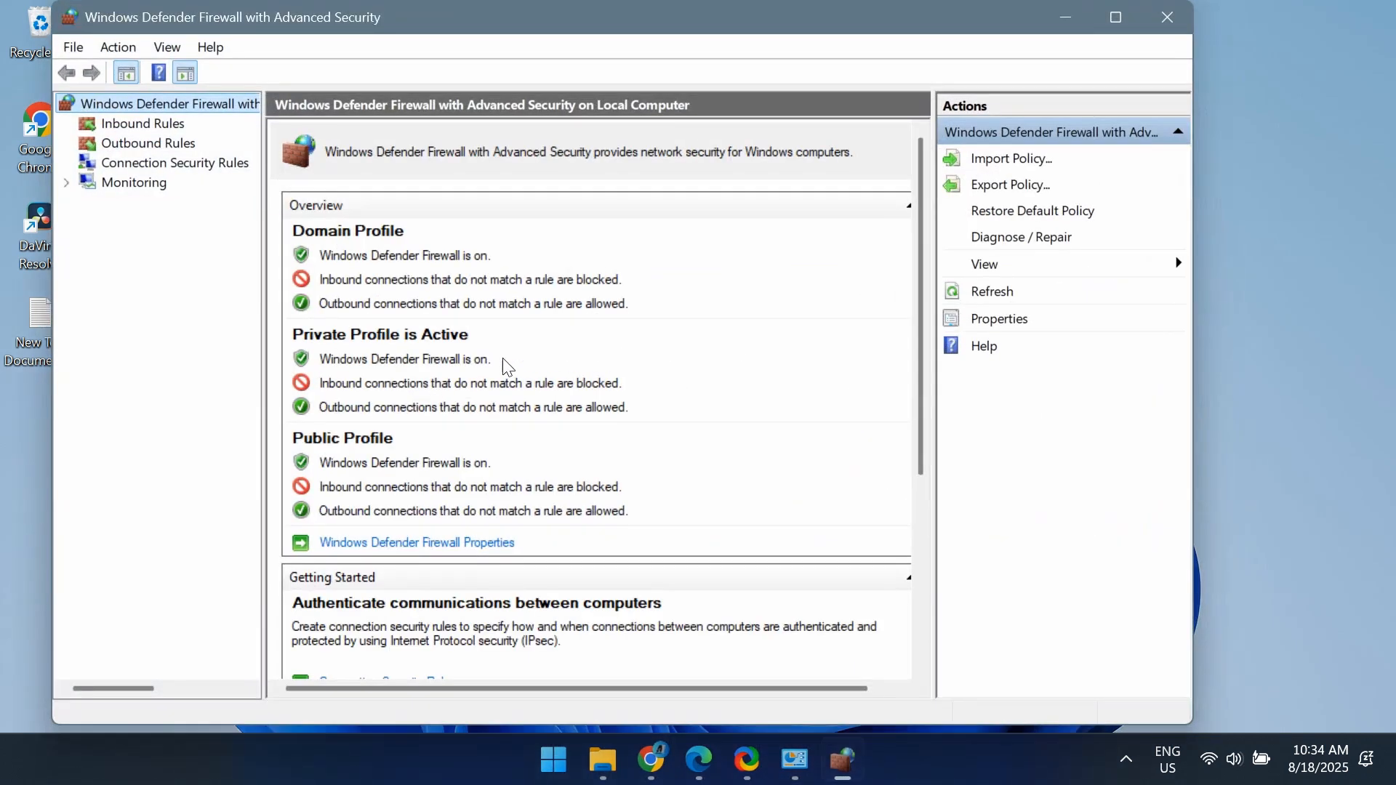
pyautogui.moveTo(682, 18); pyautogui.dragTo(785, 26)
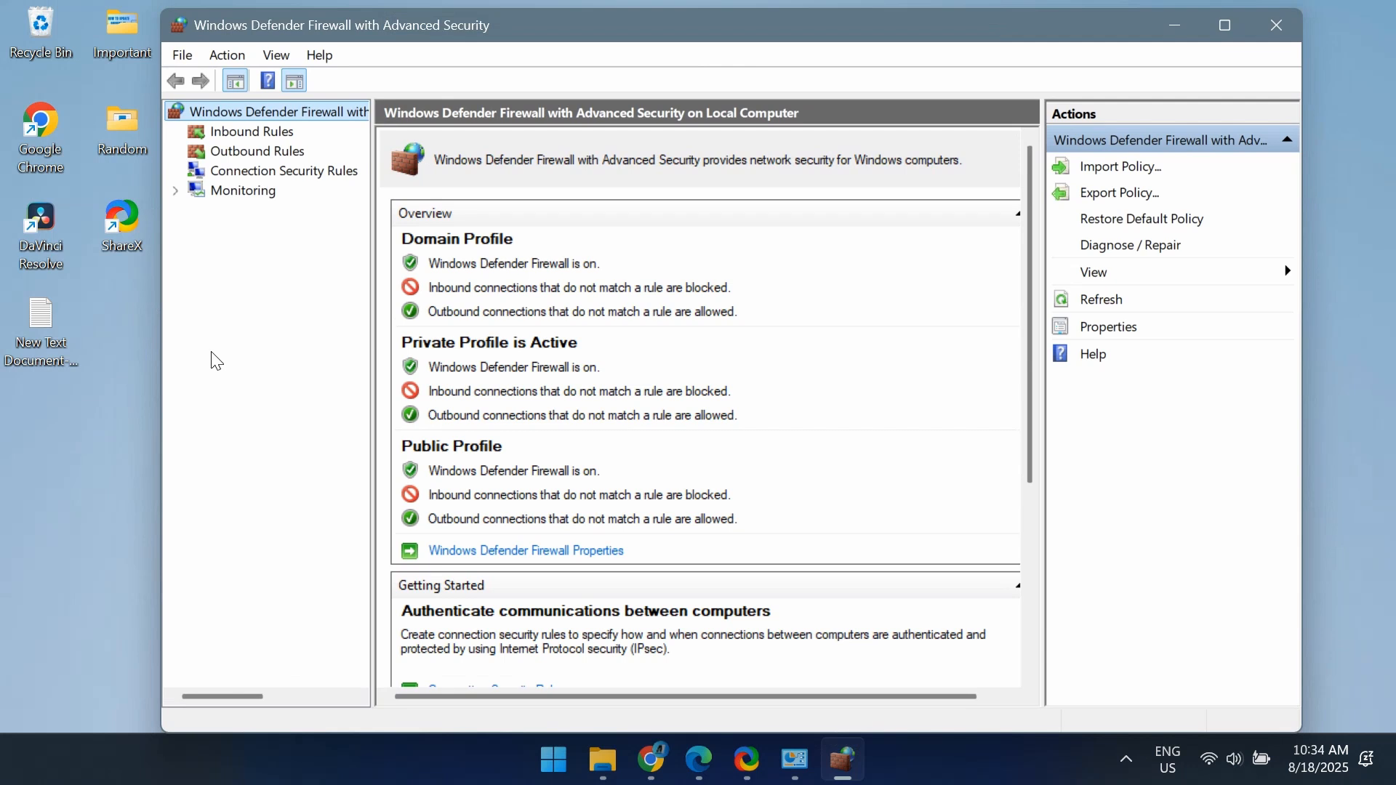
pyautogui.click(255, 152)
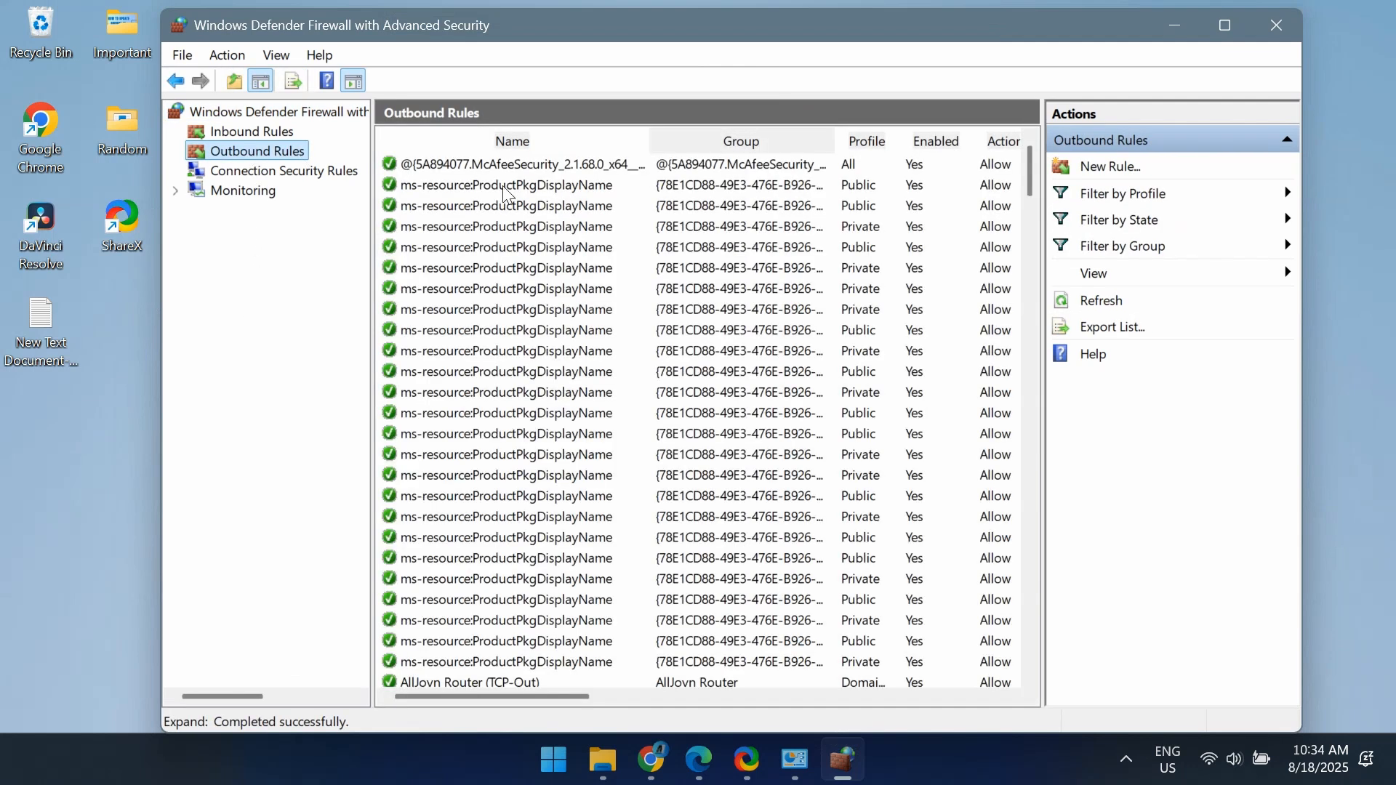
# Start a new outbound rule of the Program type.
pyautogui.click(1094, 169)
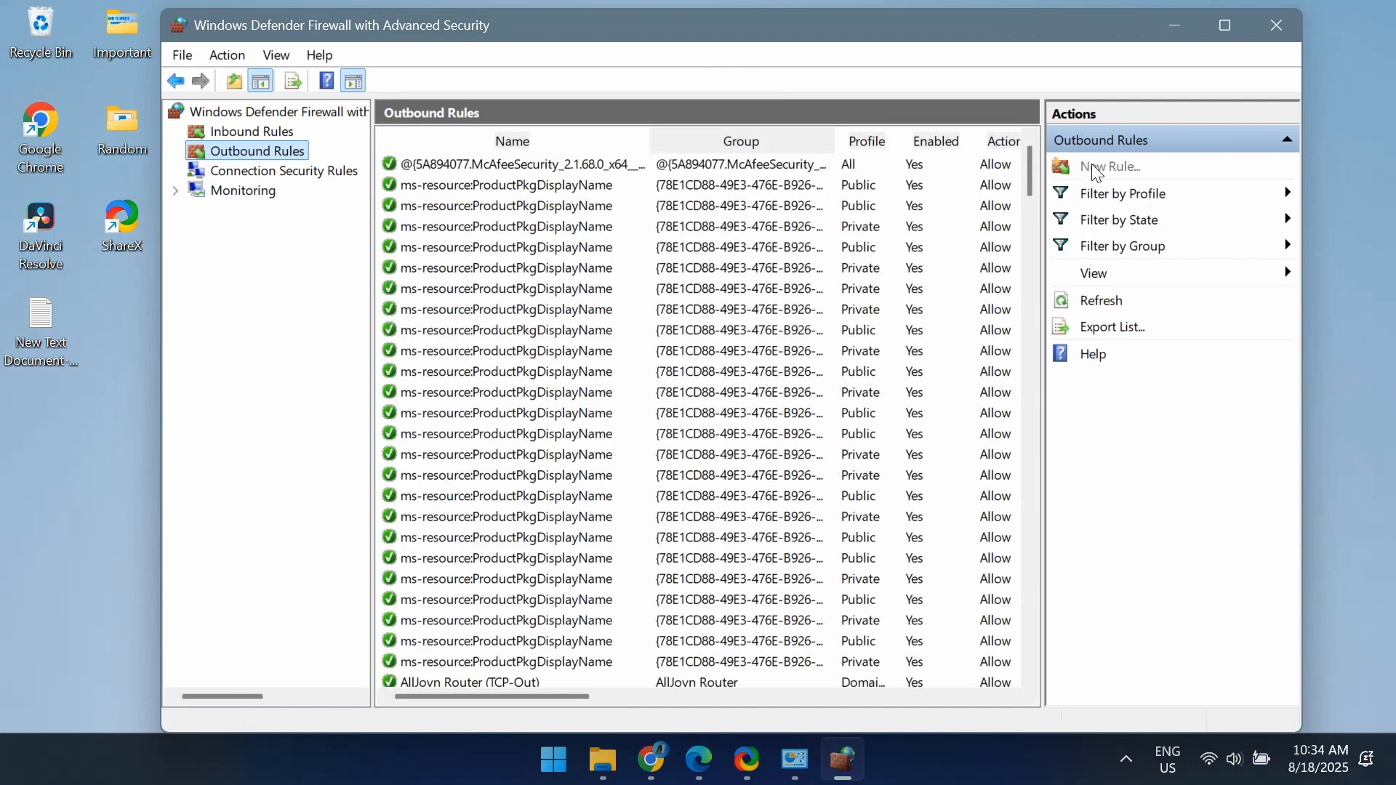
pyautogui.moveTo(633, 107); pyautogui.dragTo(884, 93)
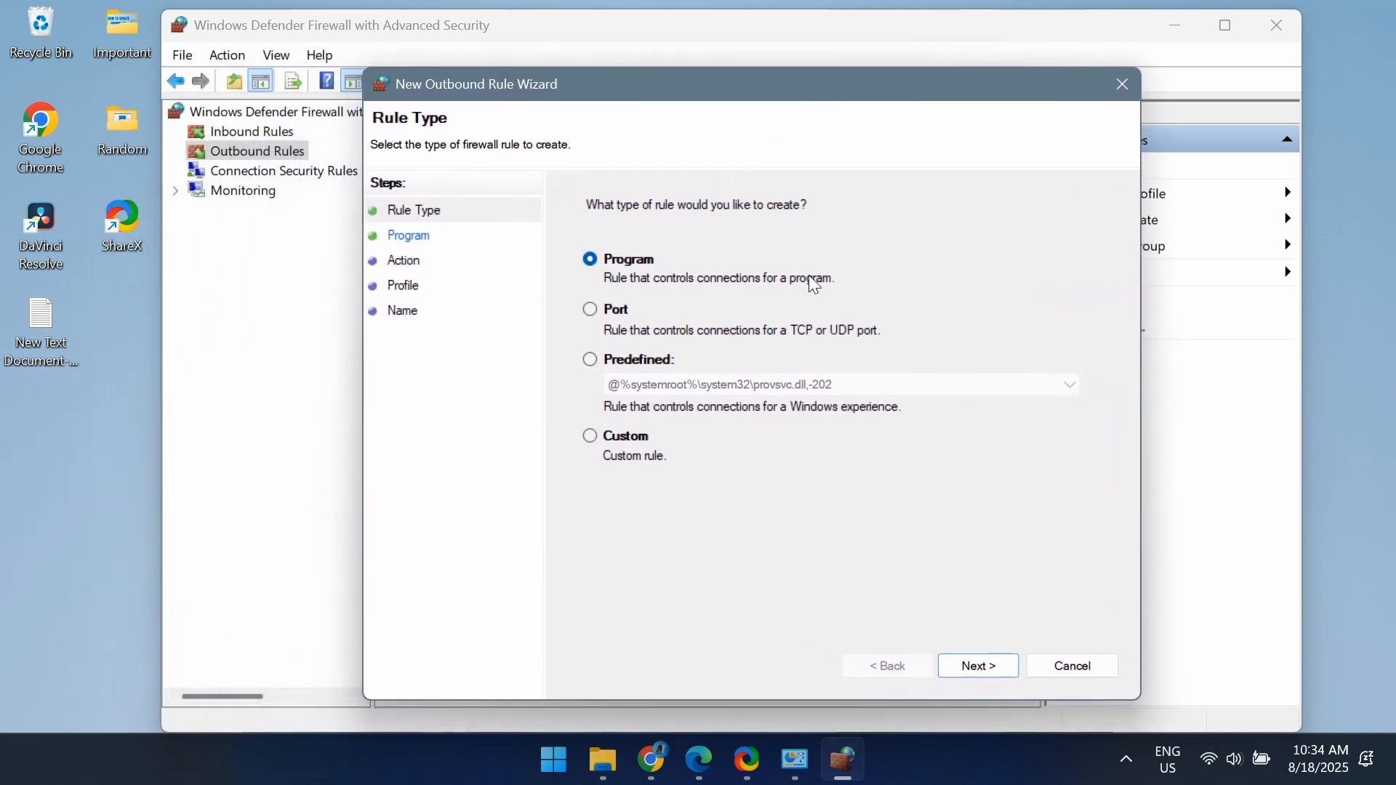
pyautogui.click(982, 668)
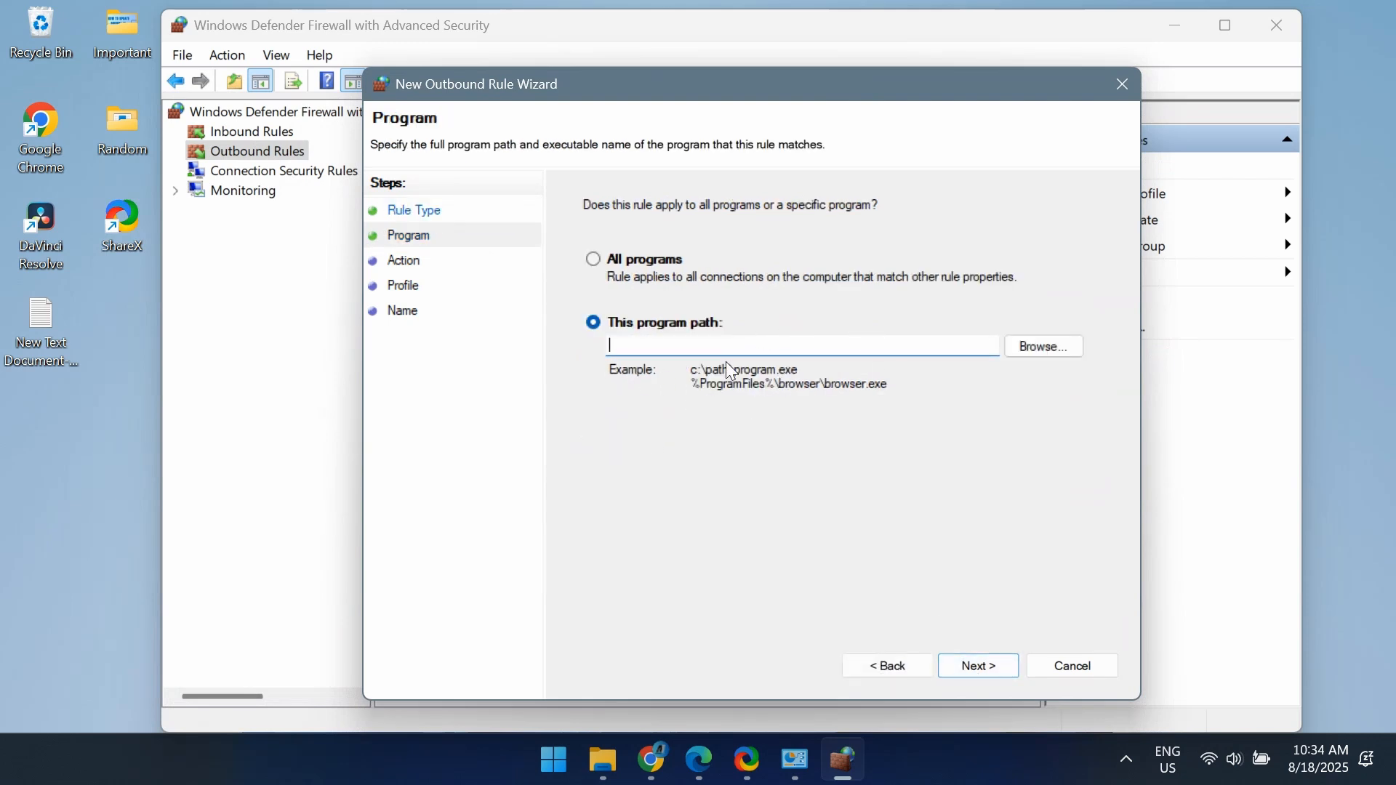
# Set the rule's program path to msedge.exe from Program Files (x86)\Microsoft\Edge\Application on the C: drive.
pyautogui.click(1055, 360)
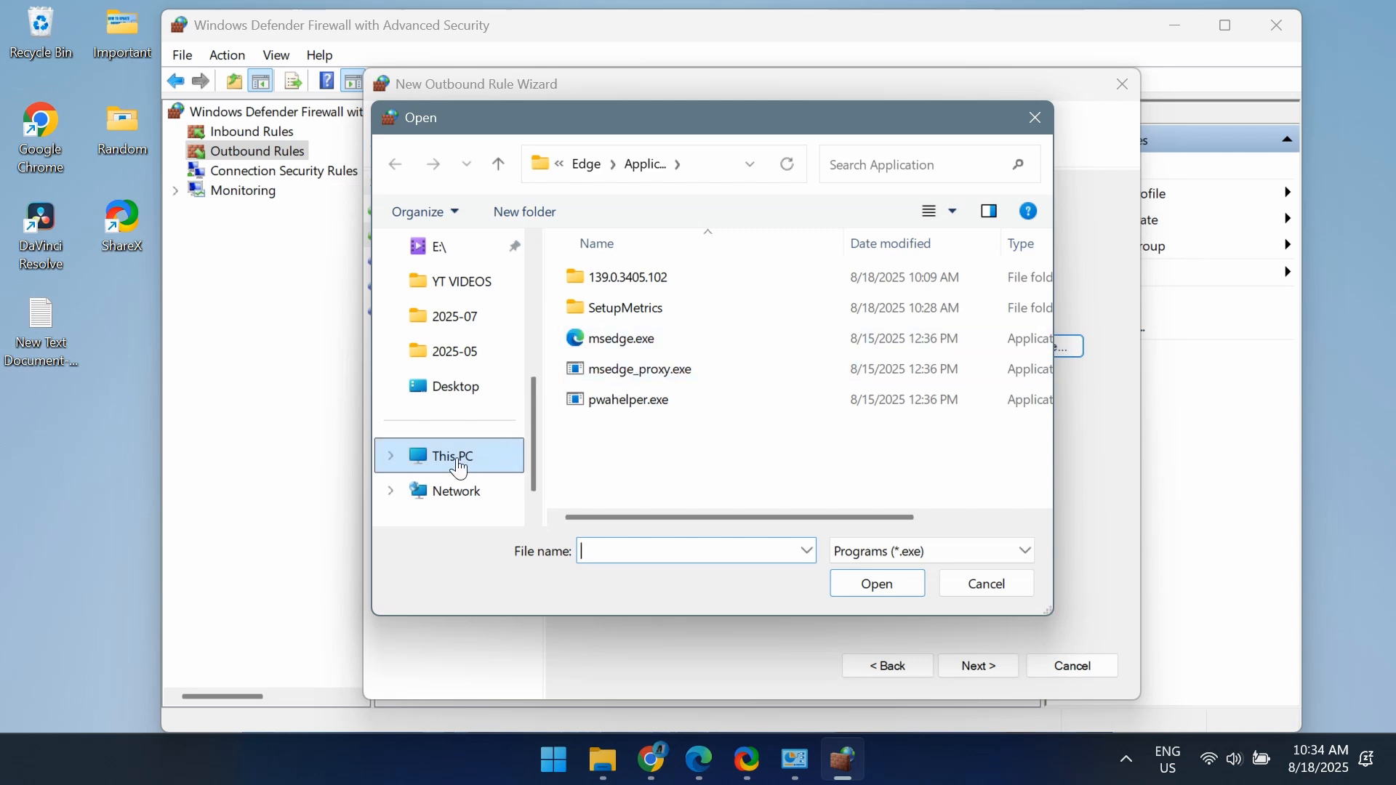
pyautogui.click(459, 458)
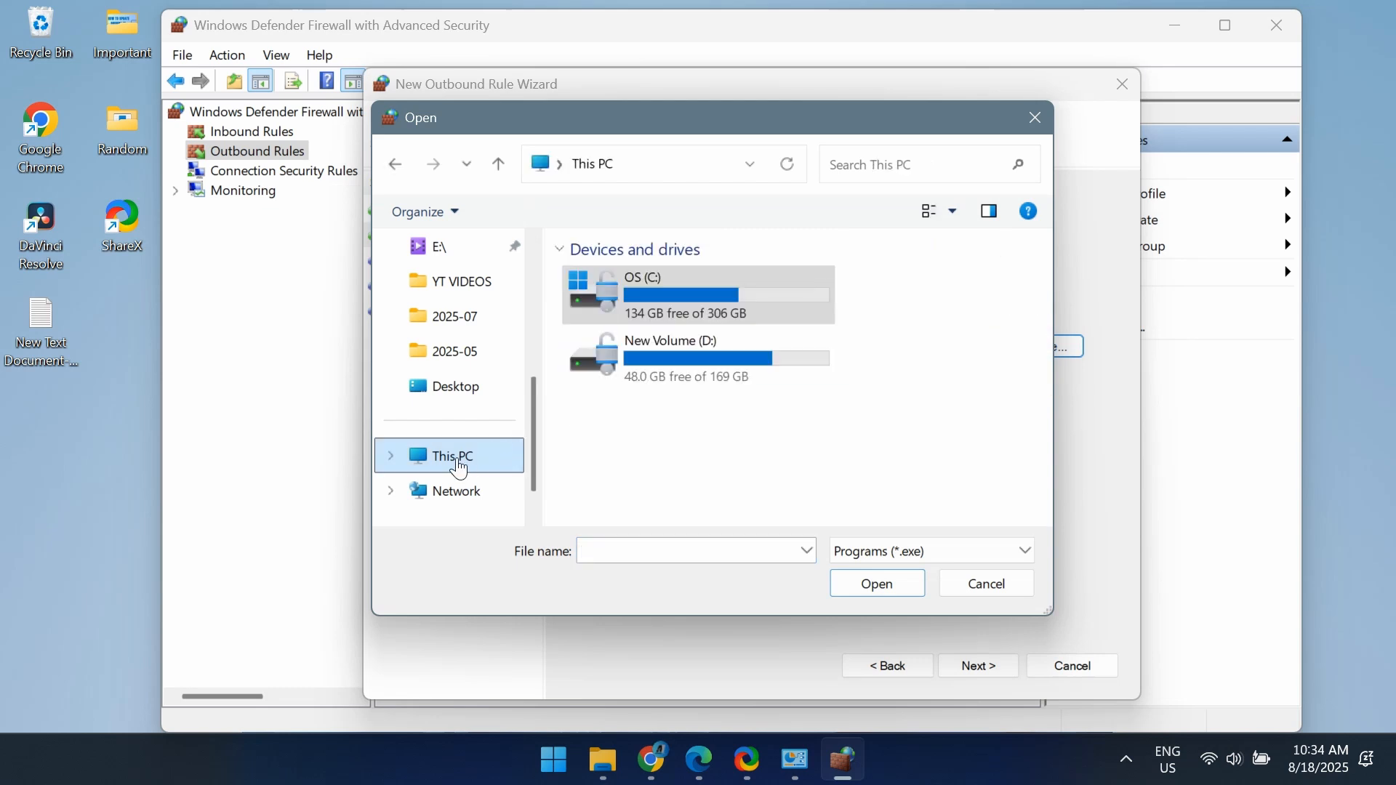
pyautogui.doubleClick(671, 315)
pyautogui.scroll(-6, 696, 427)
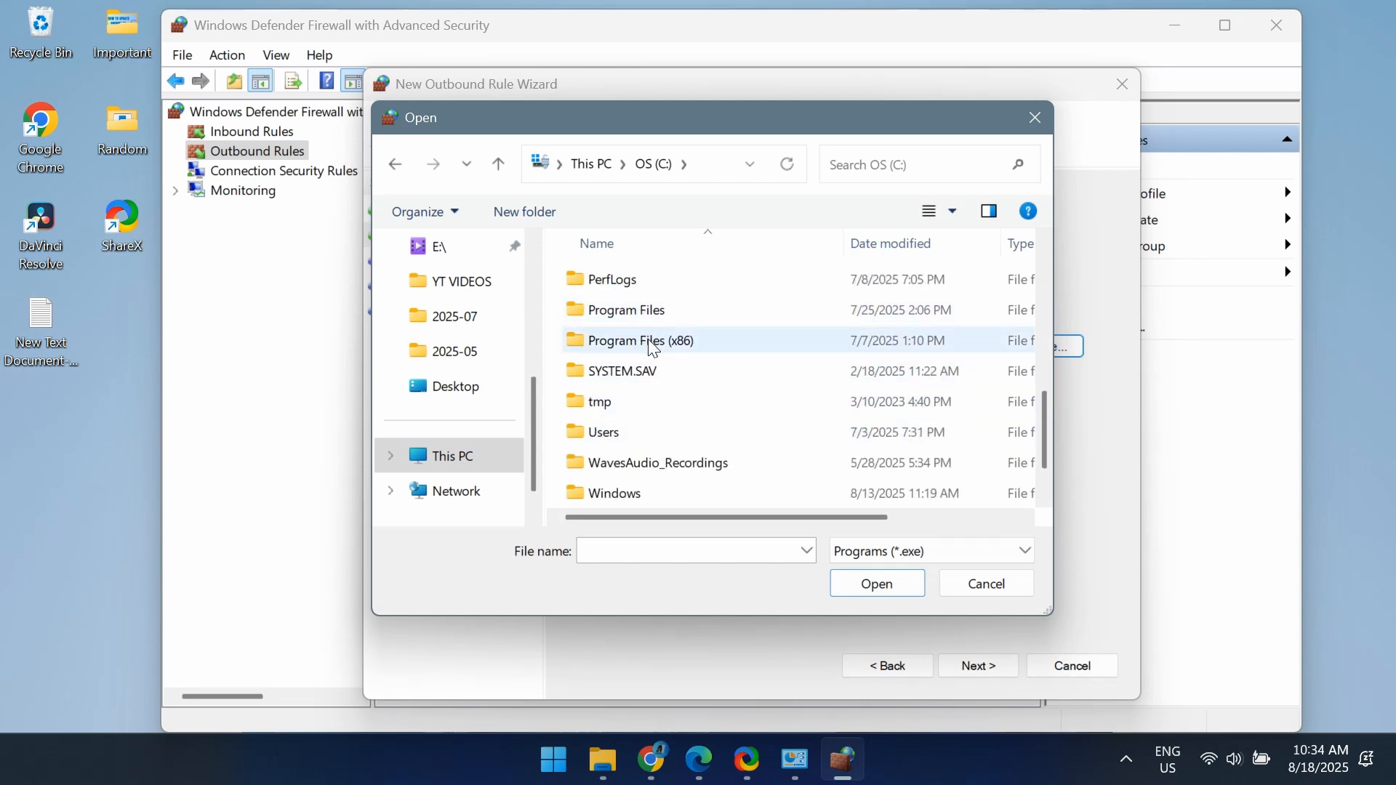
pyautogui.doubleClick(655, 348)
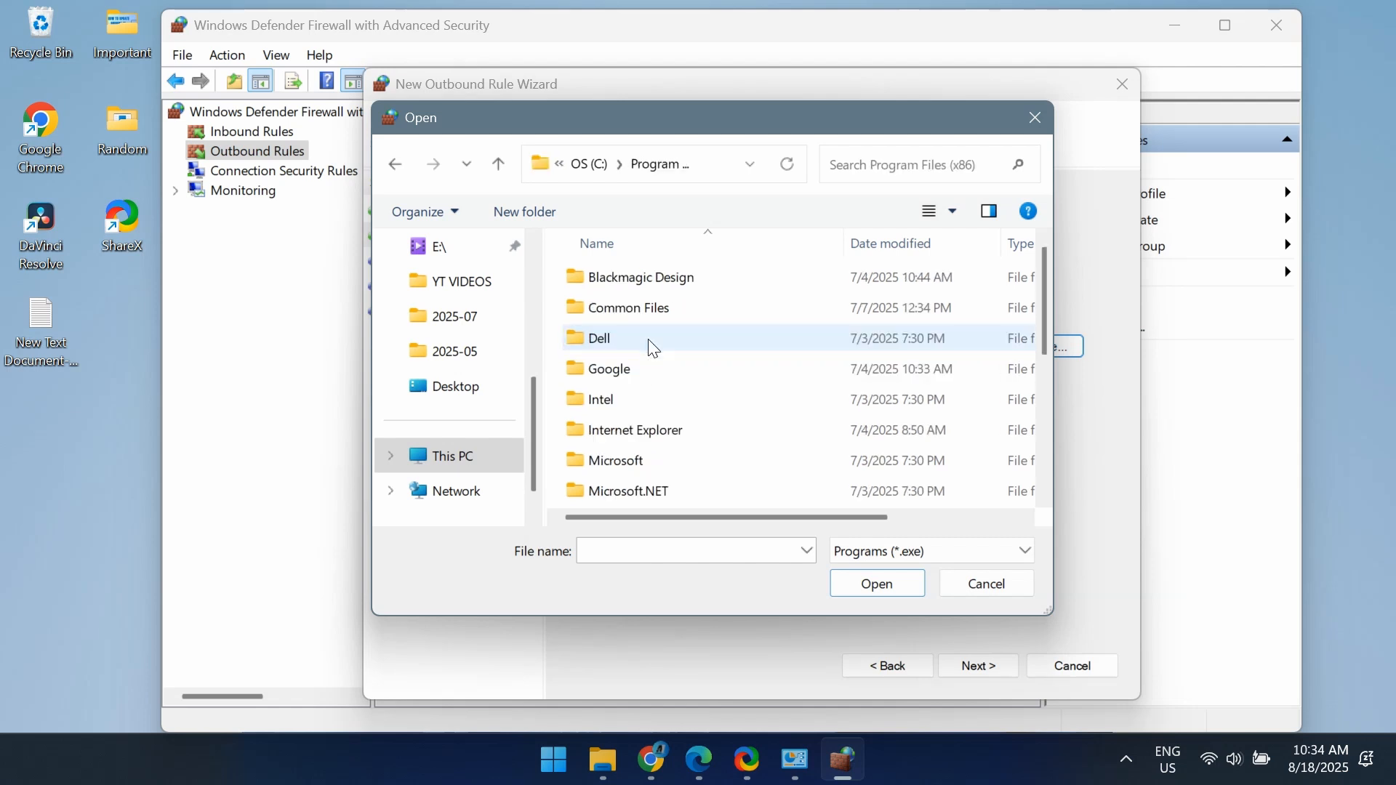
pyautogui.scroll(-1, 722, 416)
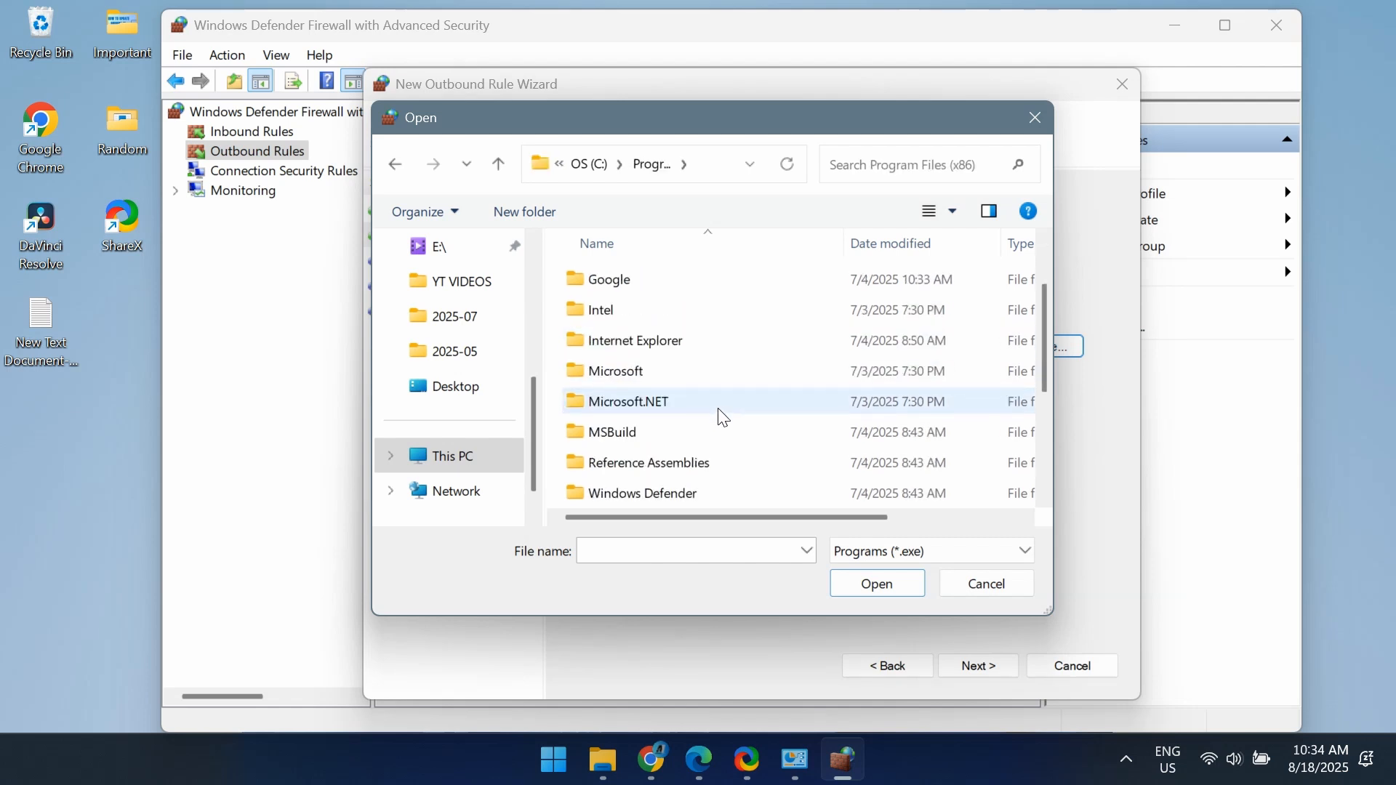
pyautogui.doubleClick(680, 383)
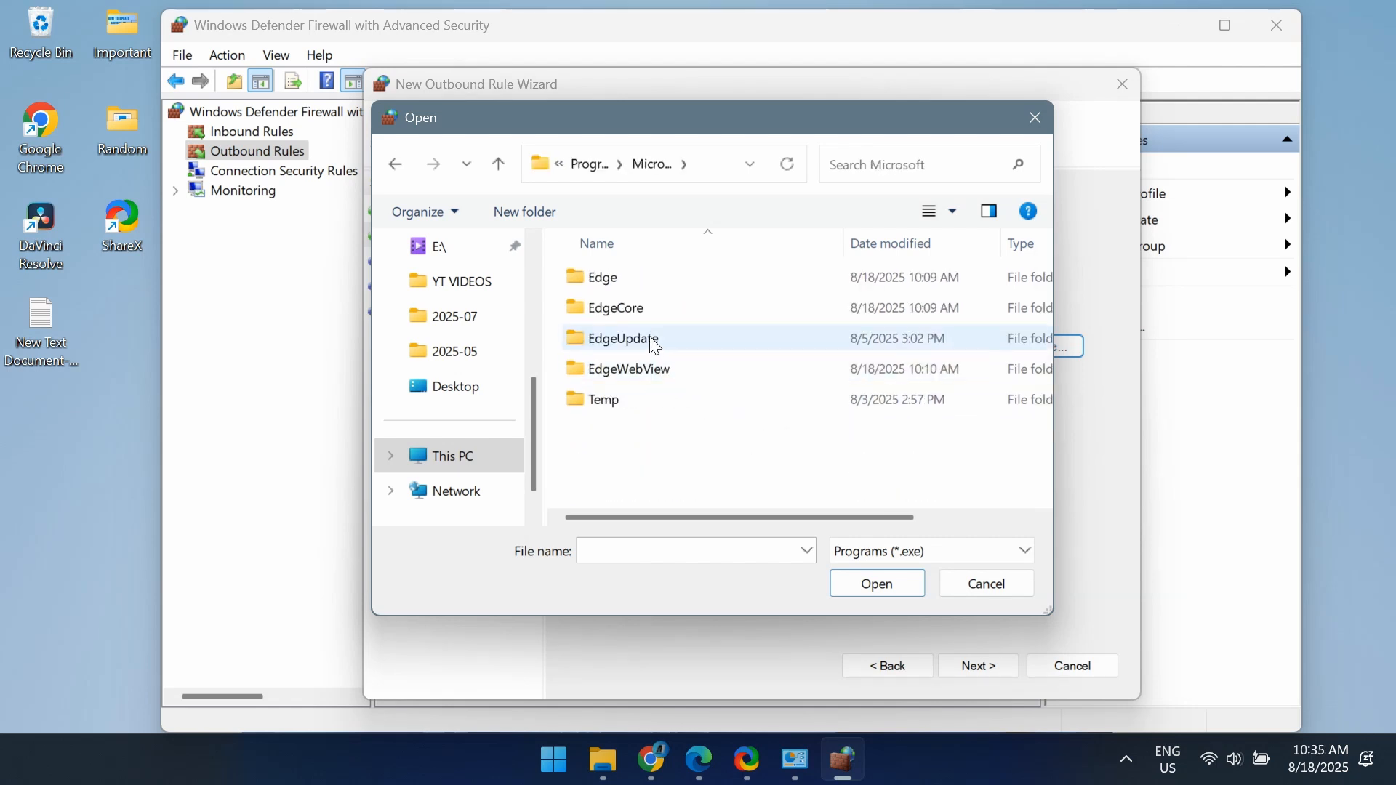
pyautogui.doubleClick(617, 279)
pyautogui.doubleClick(657, 282)
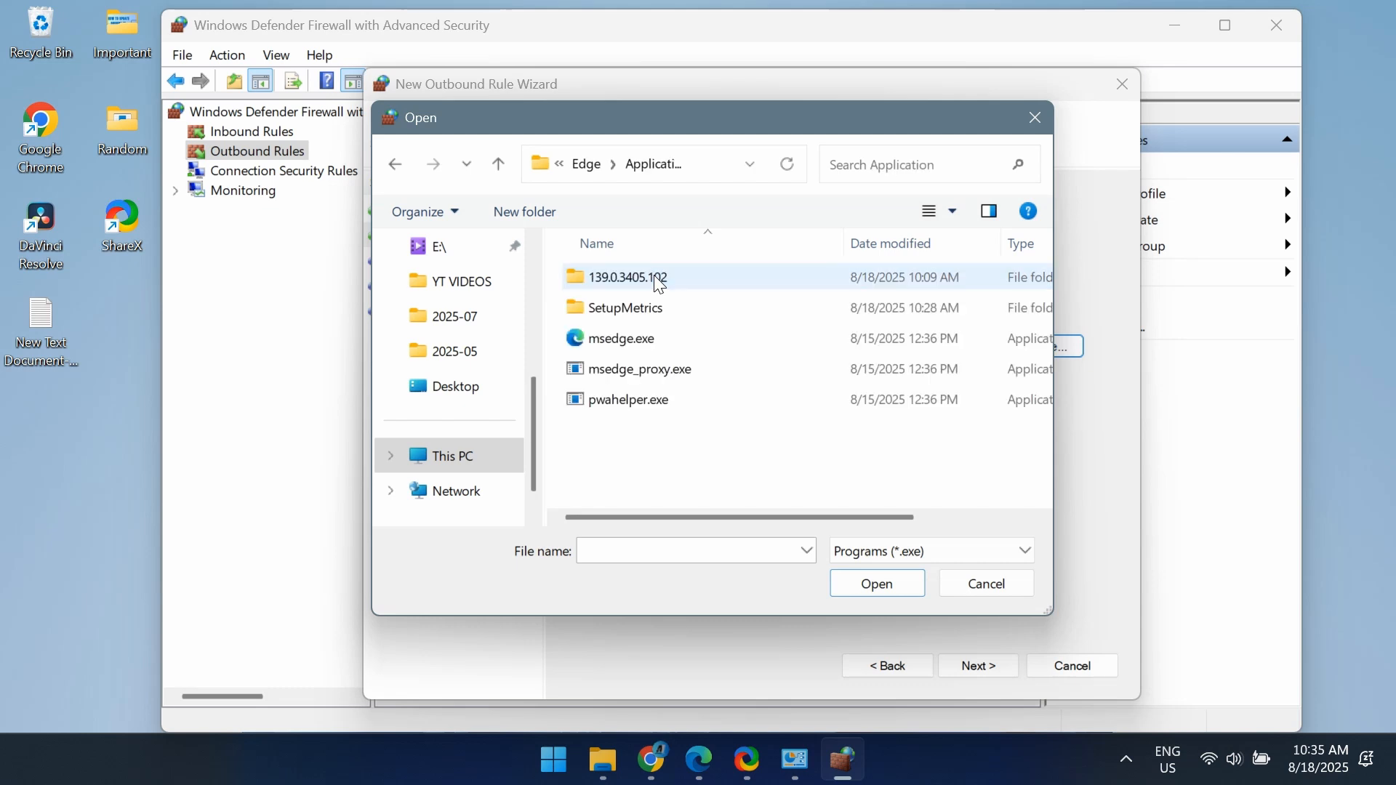
pyautogui.click(674, 347)
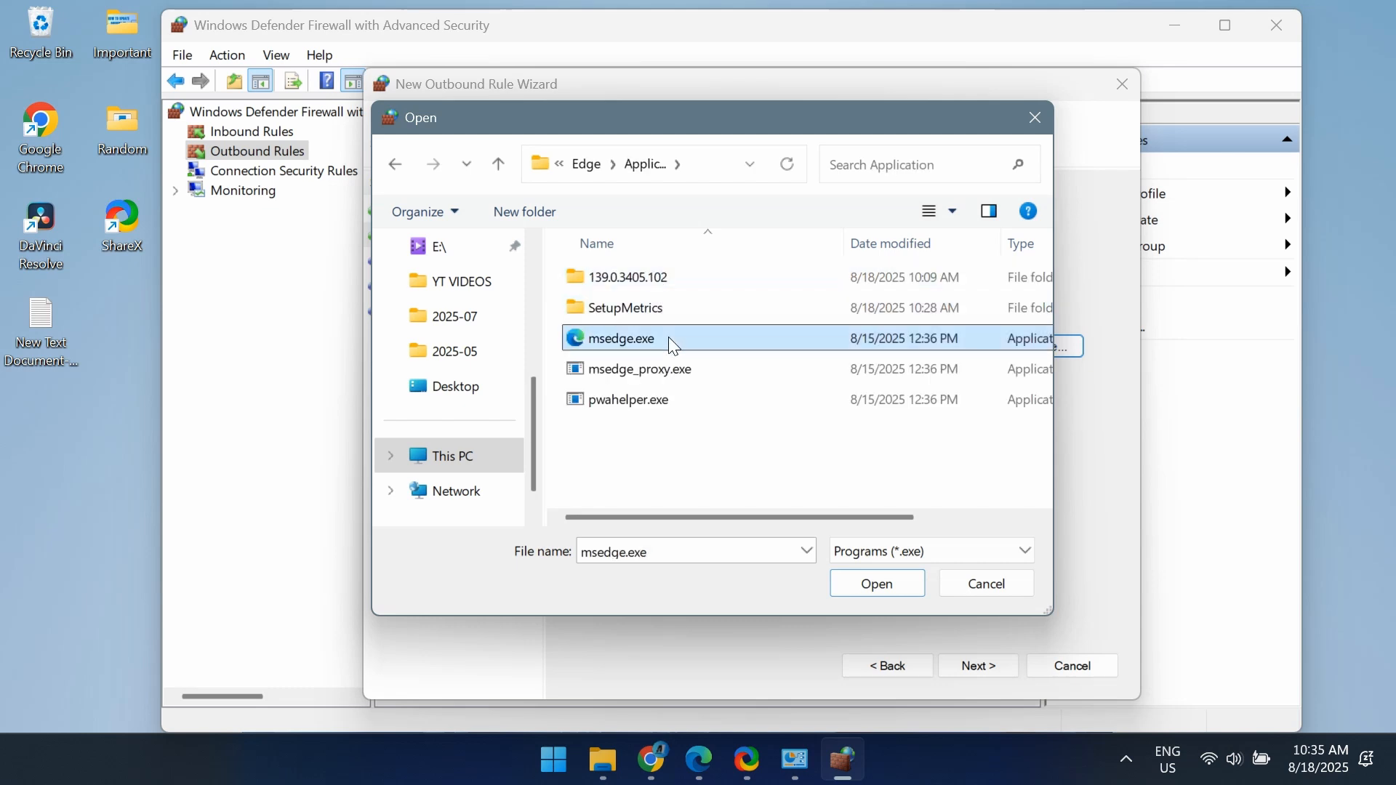
pyautogui.click(876, 603)
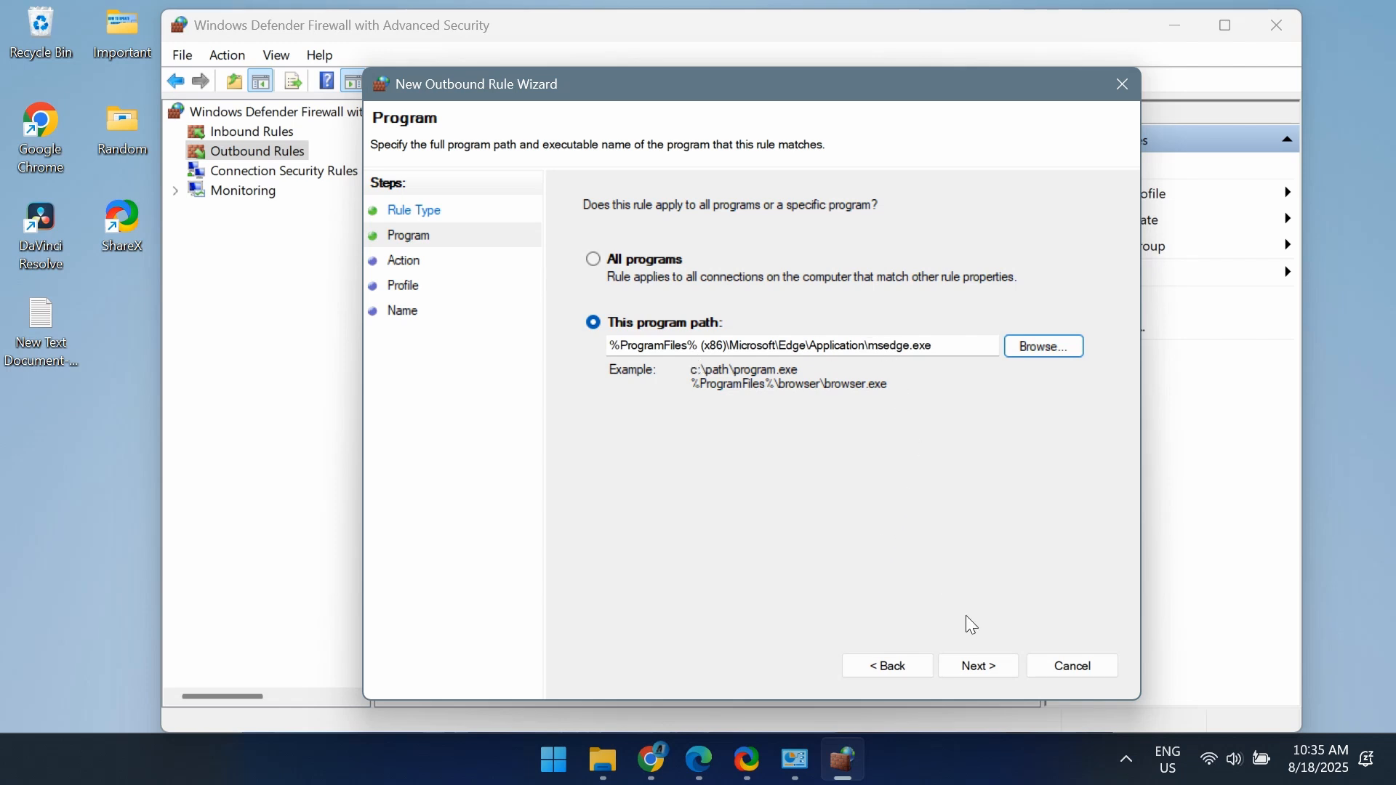
# Set the rule to block the connection for the Domain, Private and Public profiles, and name it Block Edge.
pyautogui.click(984, 670)
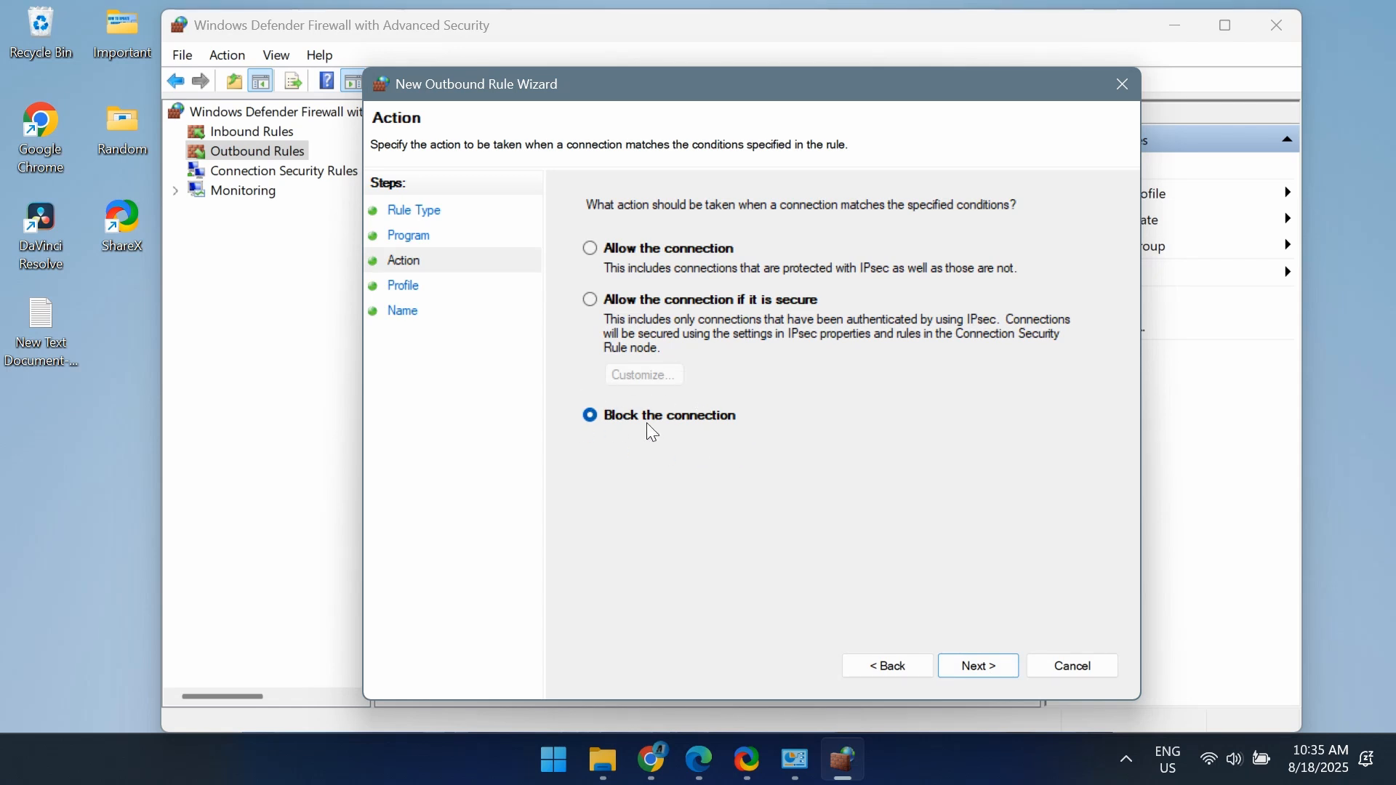
pyautogui.click(973, 669)
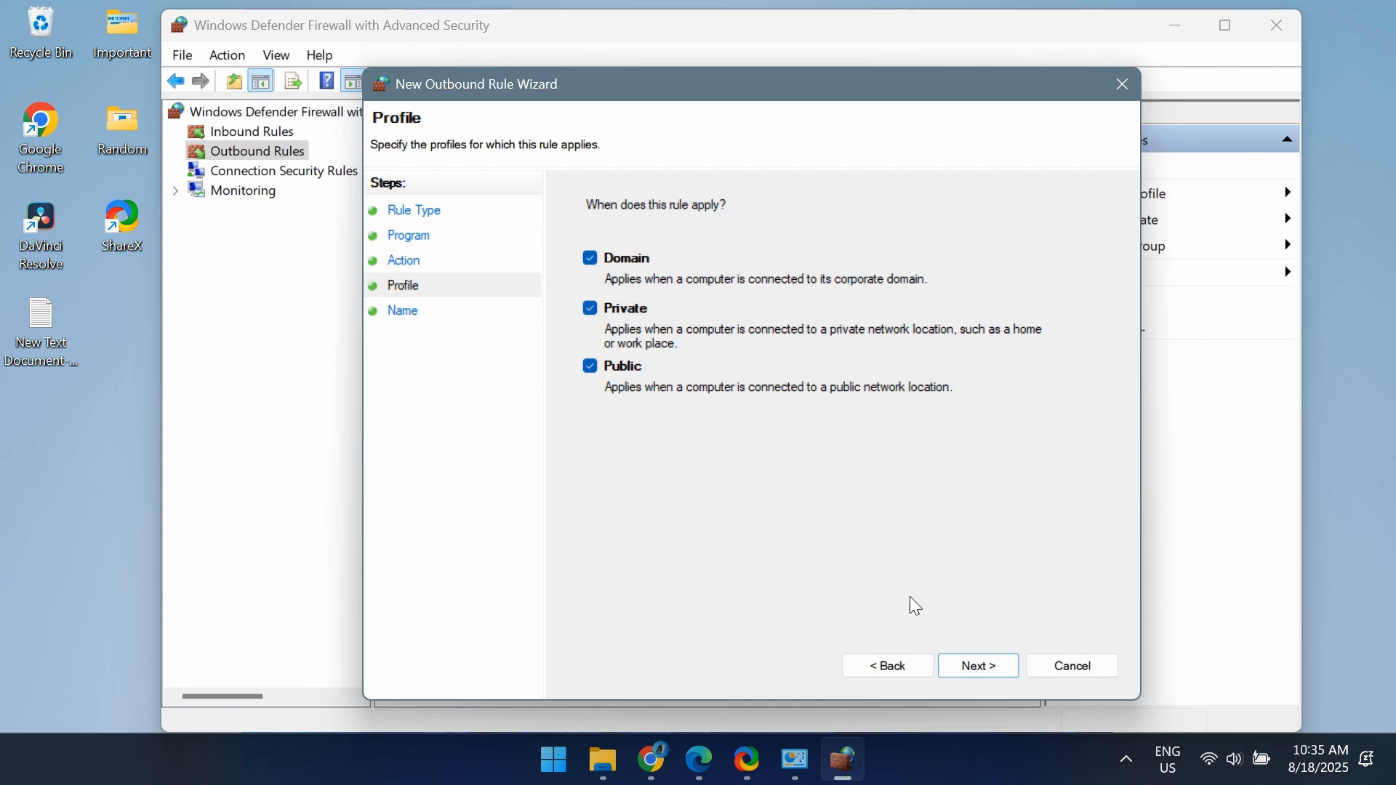
pyautogui.click(968, 684)
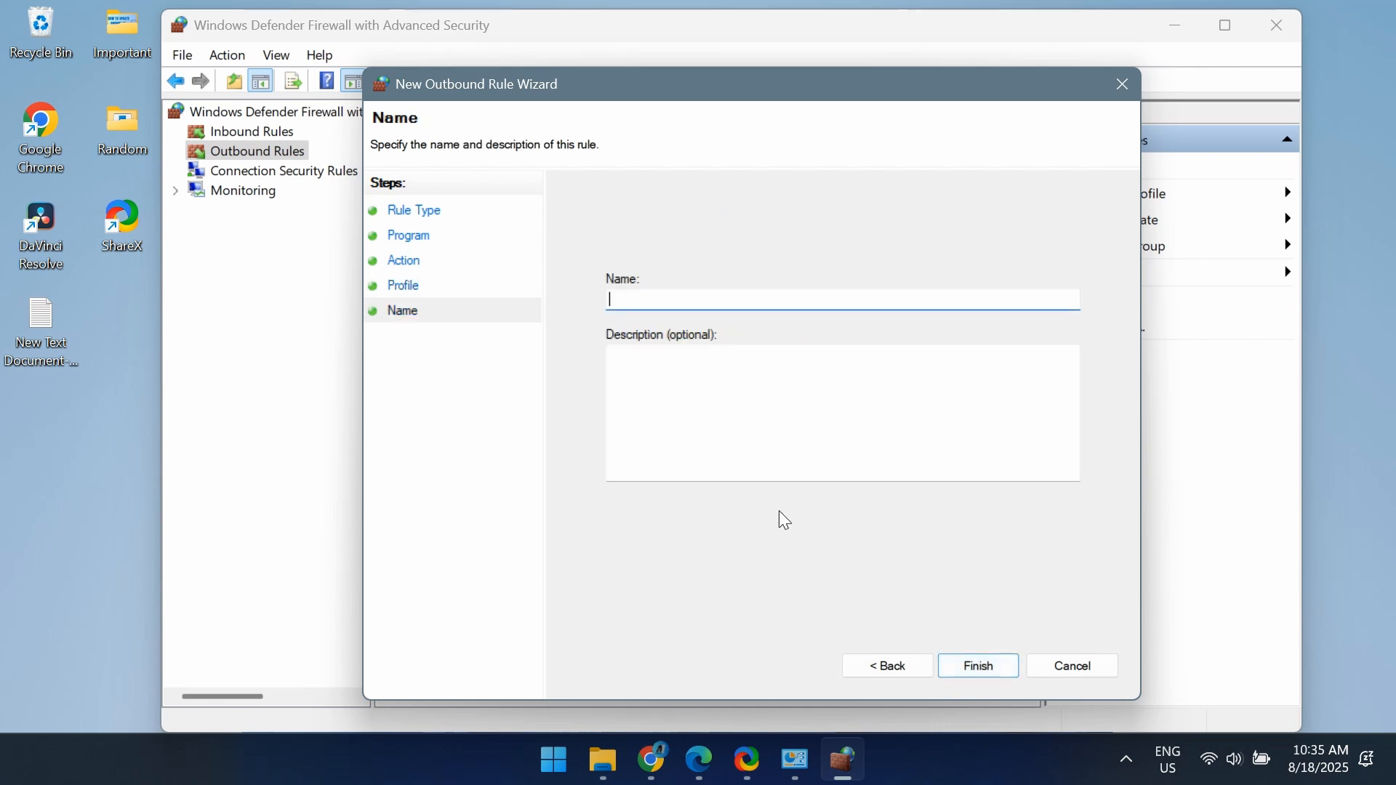
pyautogui.write('Block Edge')
# Switch to Microsoft Edge, reload the Google page to check its connection, and stay signed out.
pyautogui.click(700, 760)
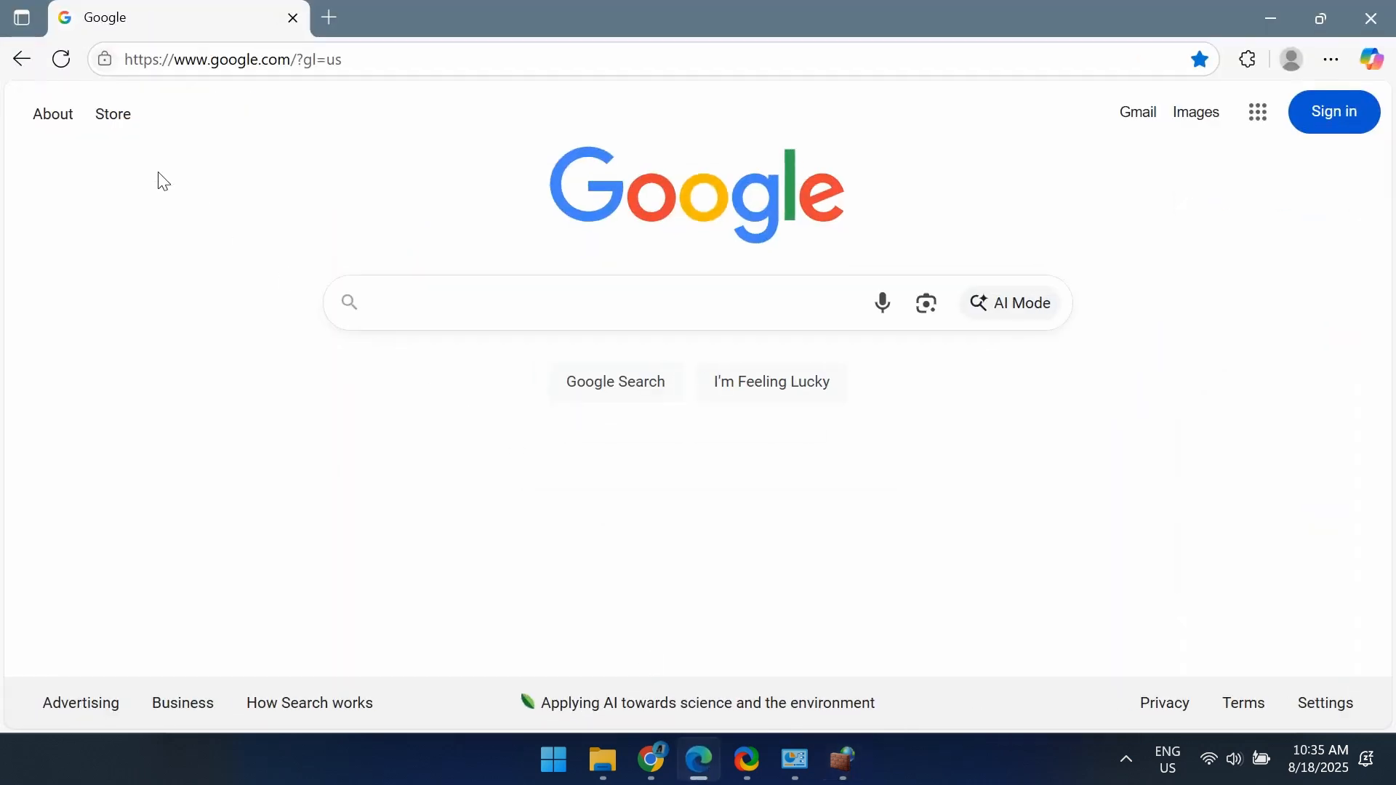
pyautogui.click(62, 61)
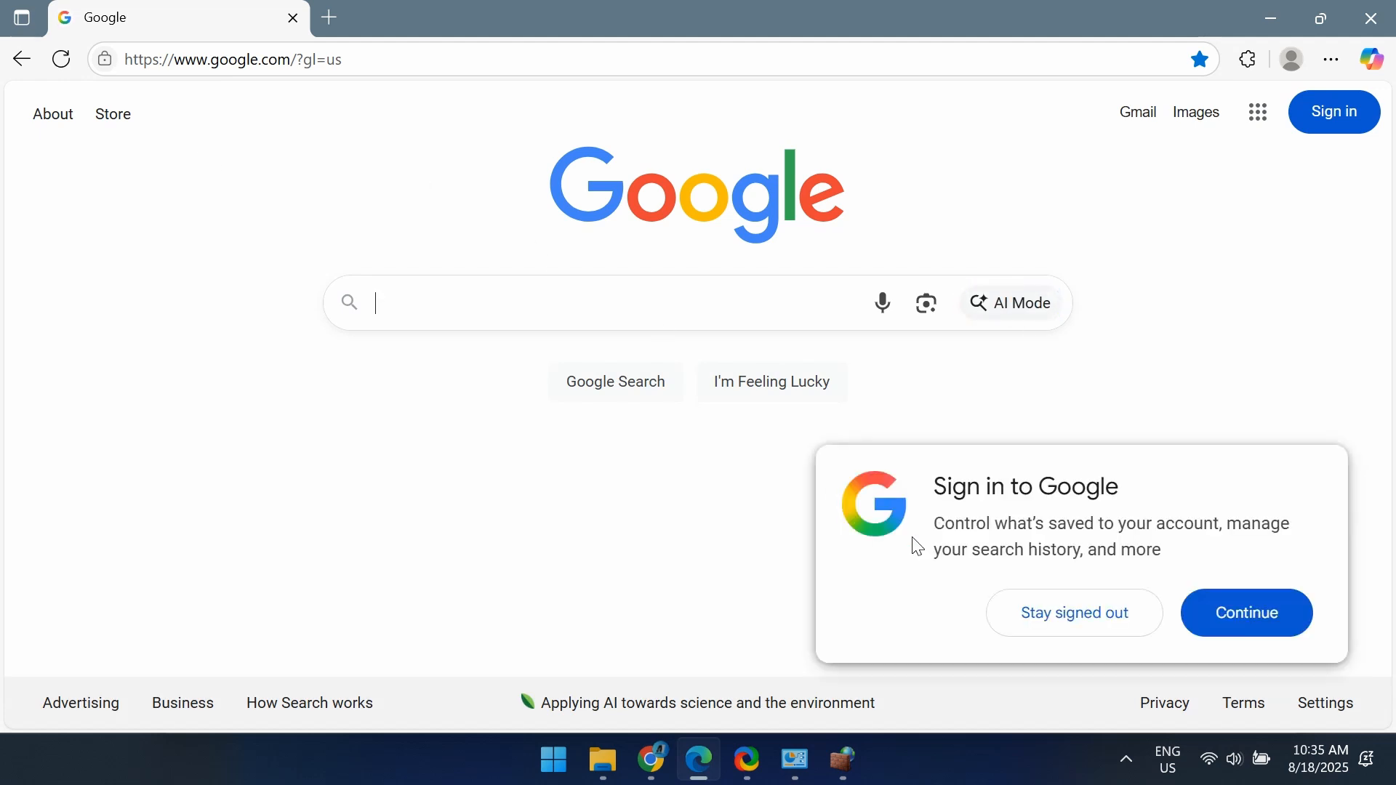
pyautogui.click(1053, 624)
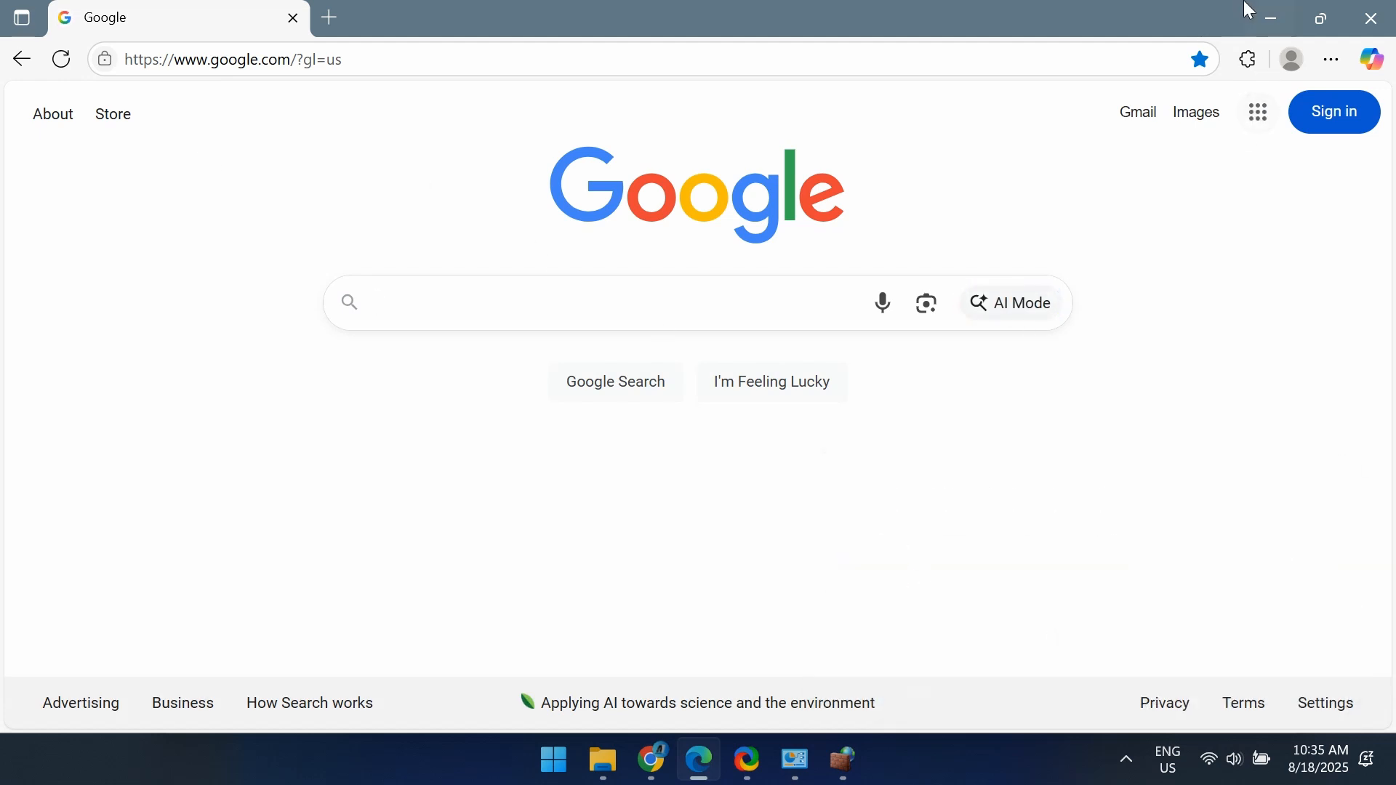
# Return to the New Outbound Rule Wizard and finish creating the Block Edge rule.
pyautogui.click(1271, 18)
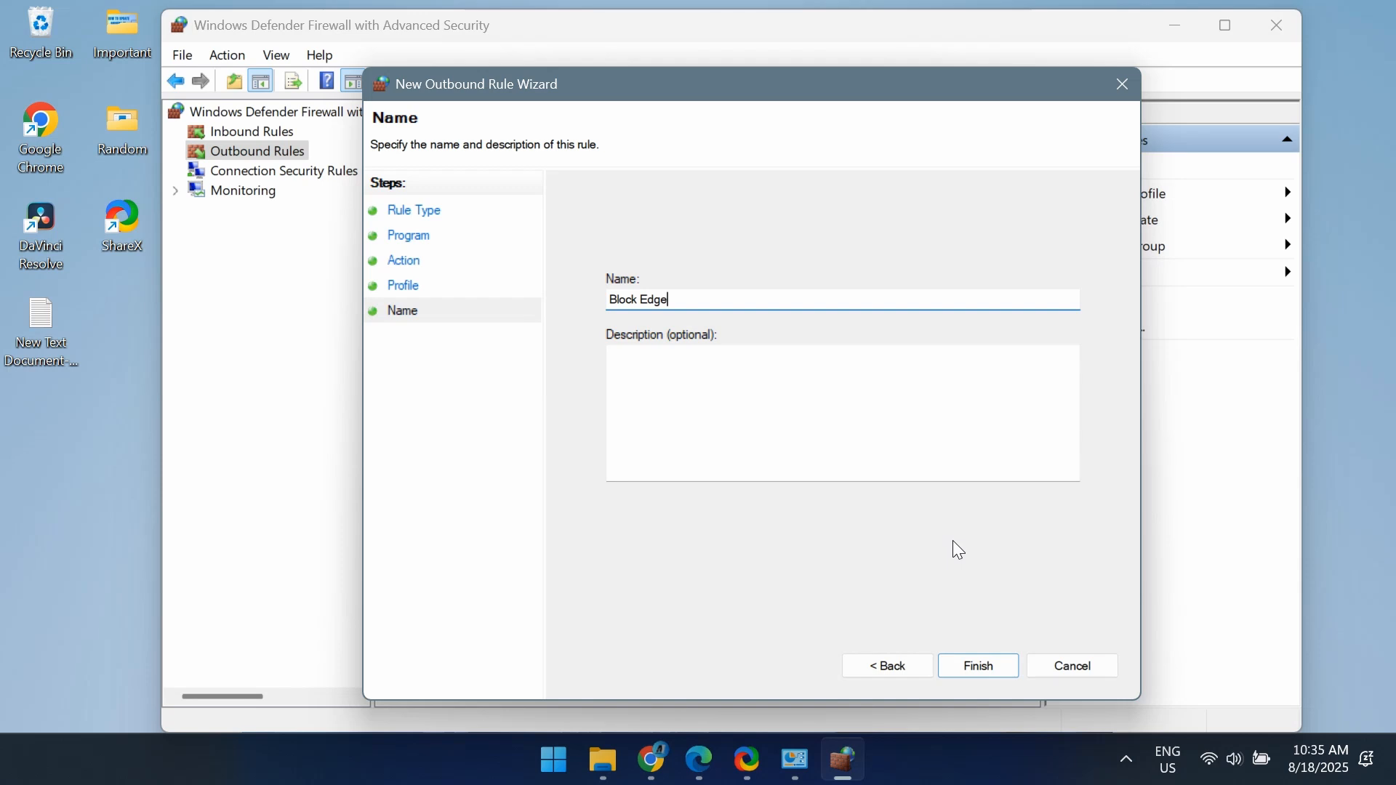
pyautogui.click(976, 665)
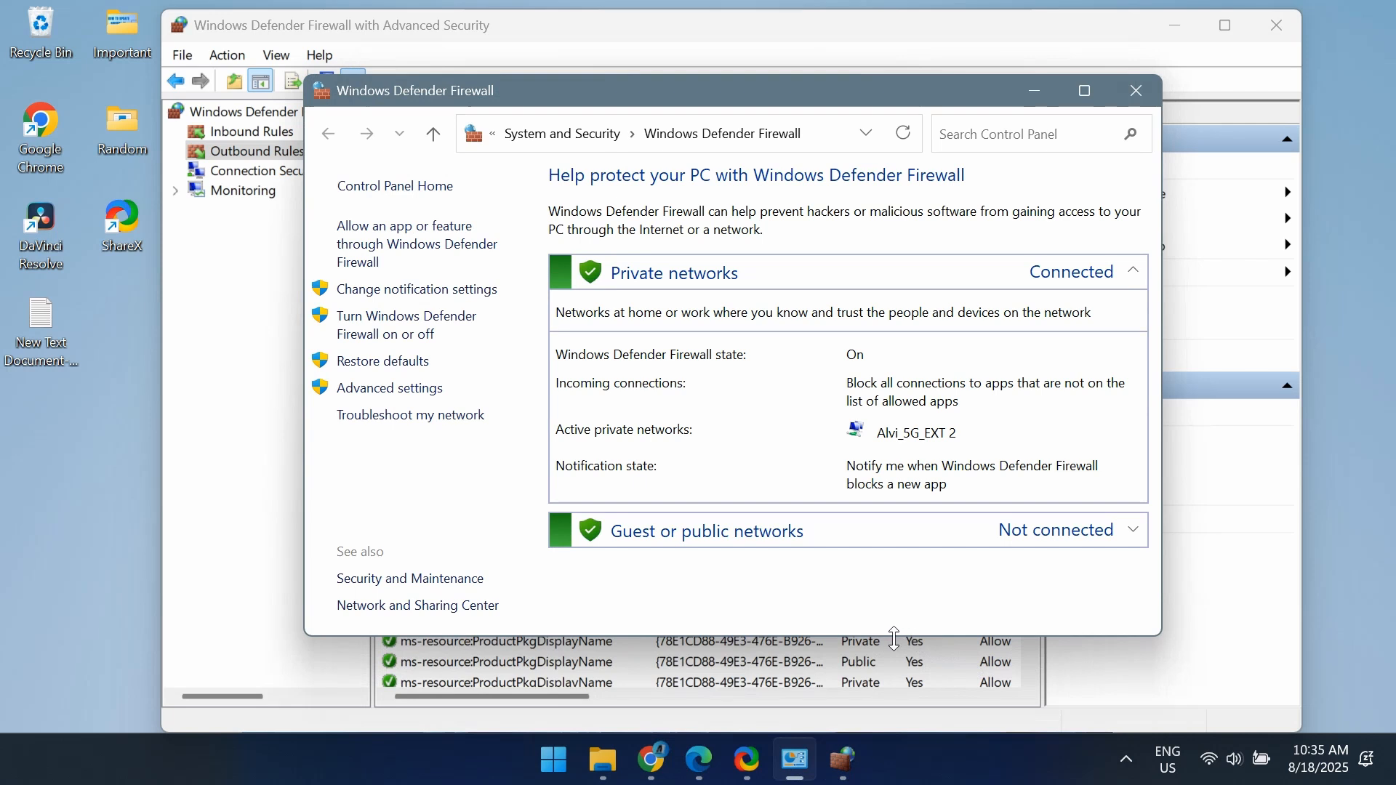
# Switch to Microsoft Edge and reload the Google page to test the blocking rule.
pyautogui.click(705, 773)
pyautogui.click(699, 761)
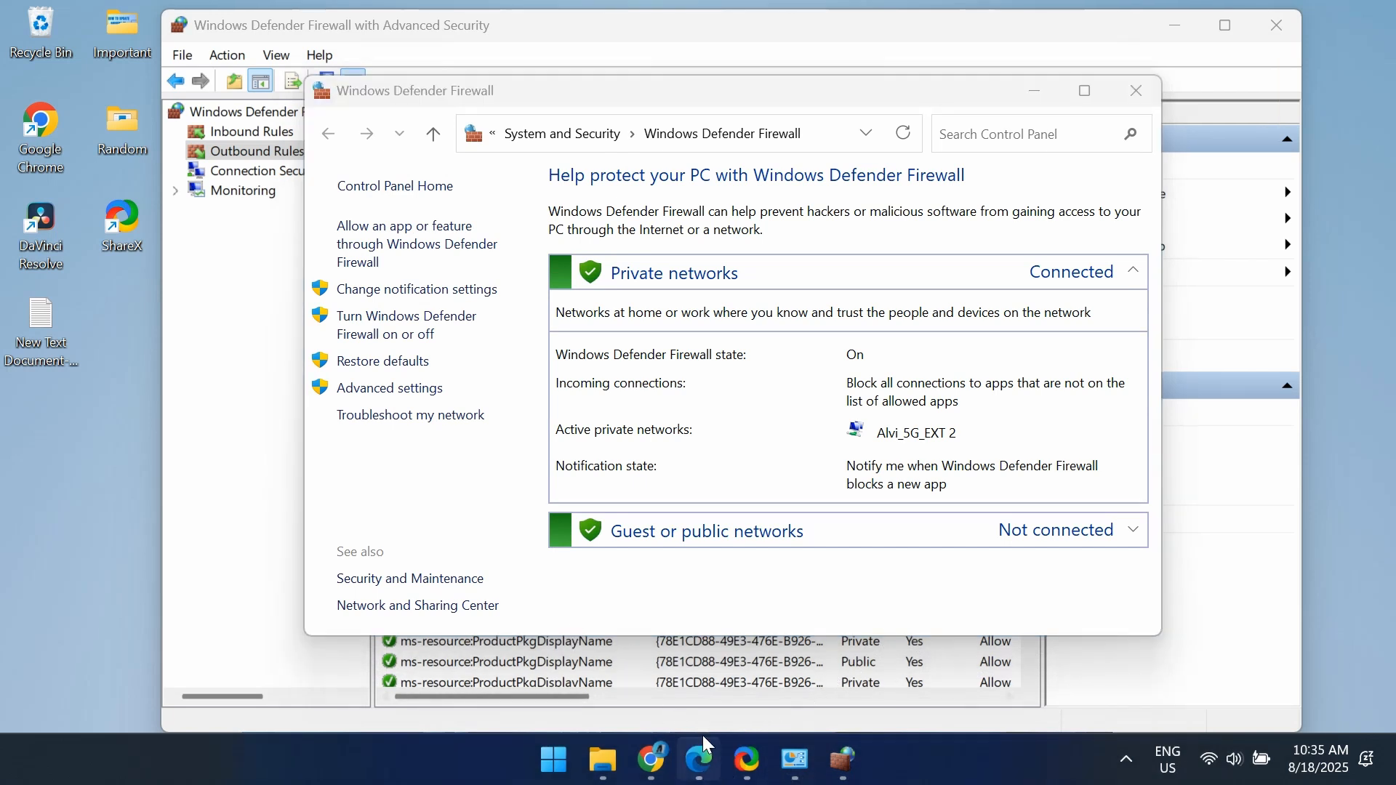
pyautogui.click(58, 64)
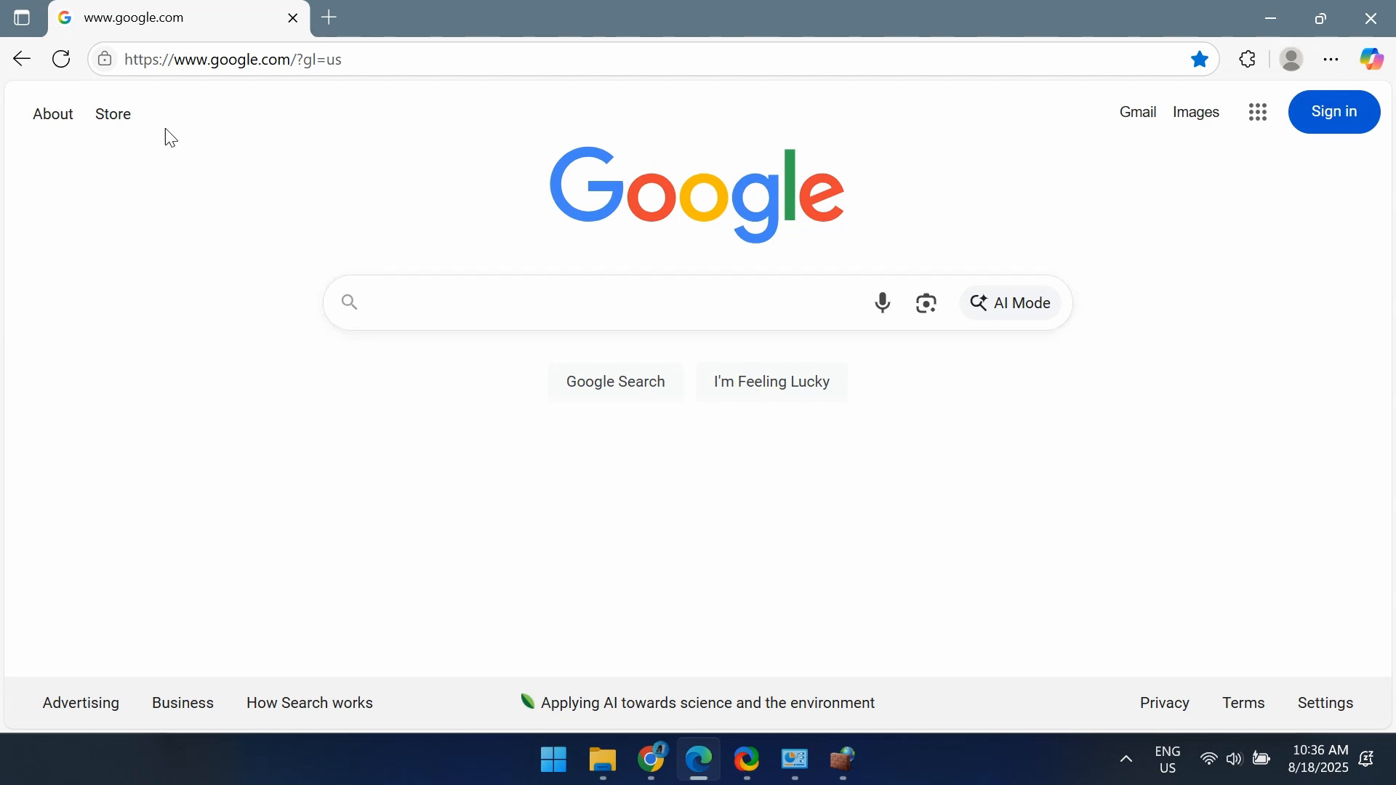
pyautogui.click(62, 59)
# Load google.com in a new tab, close the original Google tab, and highlight the error code on the page.
pyautogui.click(333, 19)
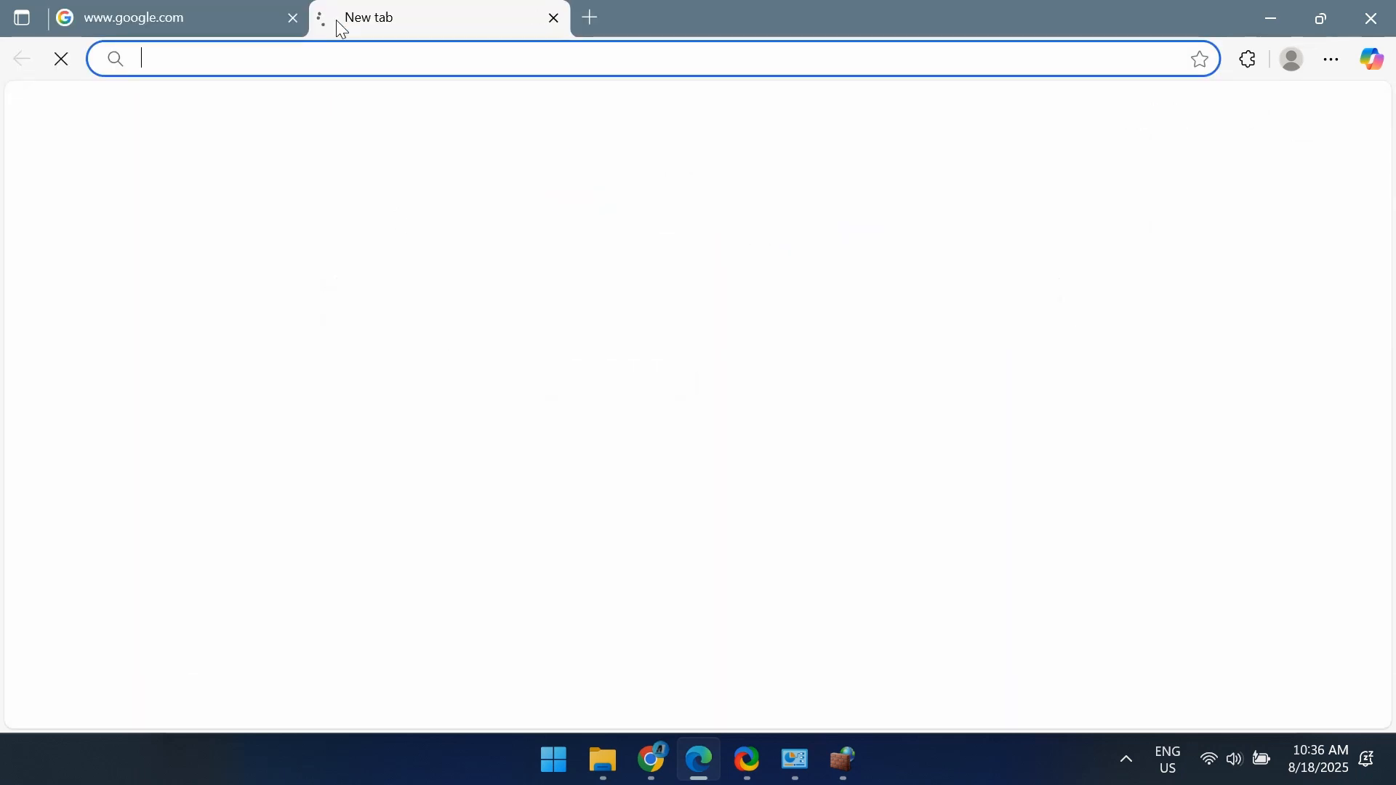
pyautogui.write('google.com/?gl=us')
pyautogui.press('Return')
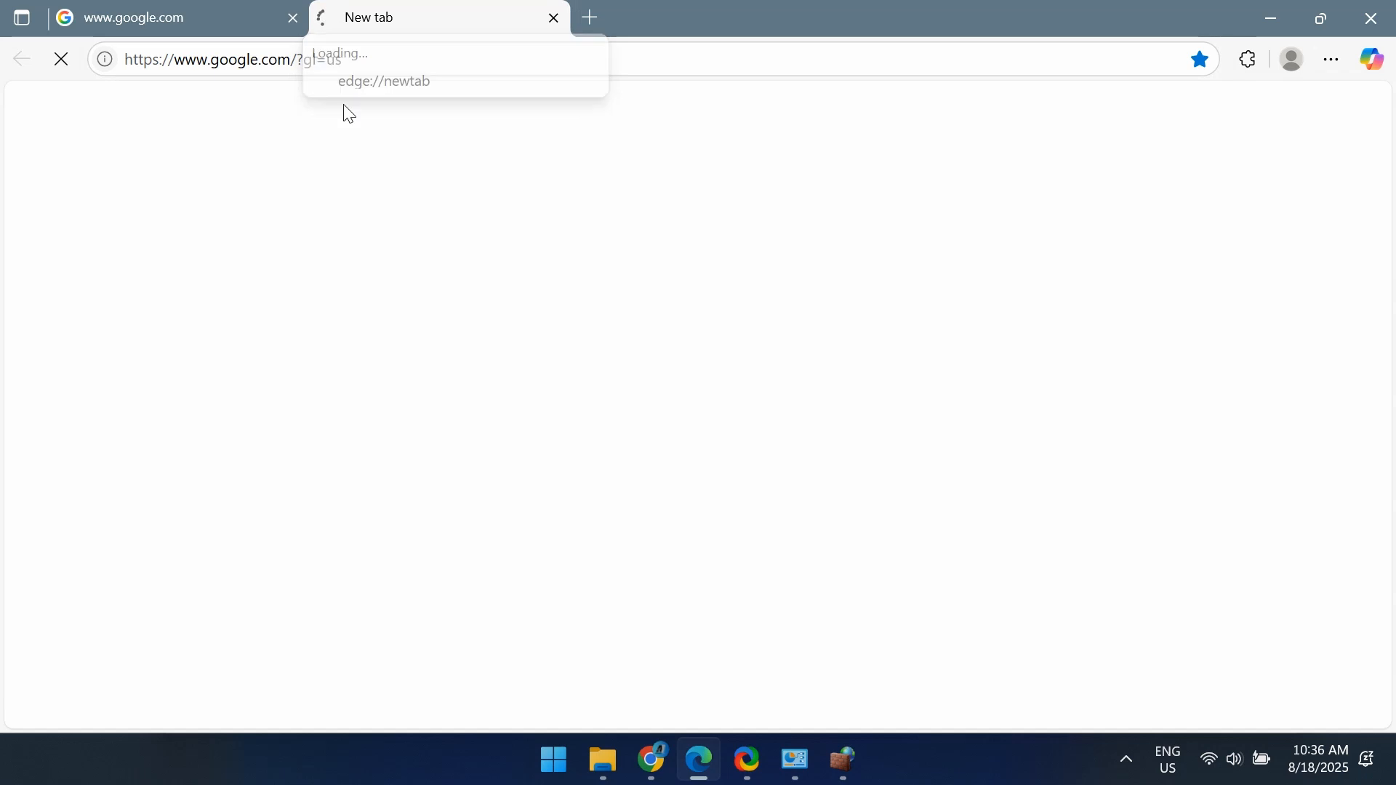
pyautogui.click(294, 18)
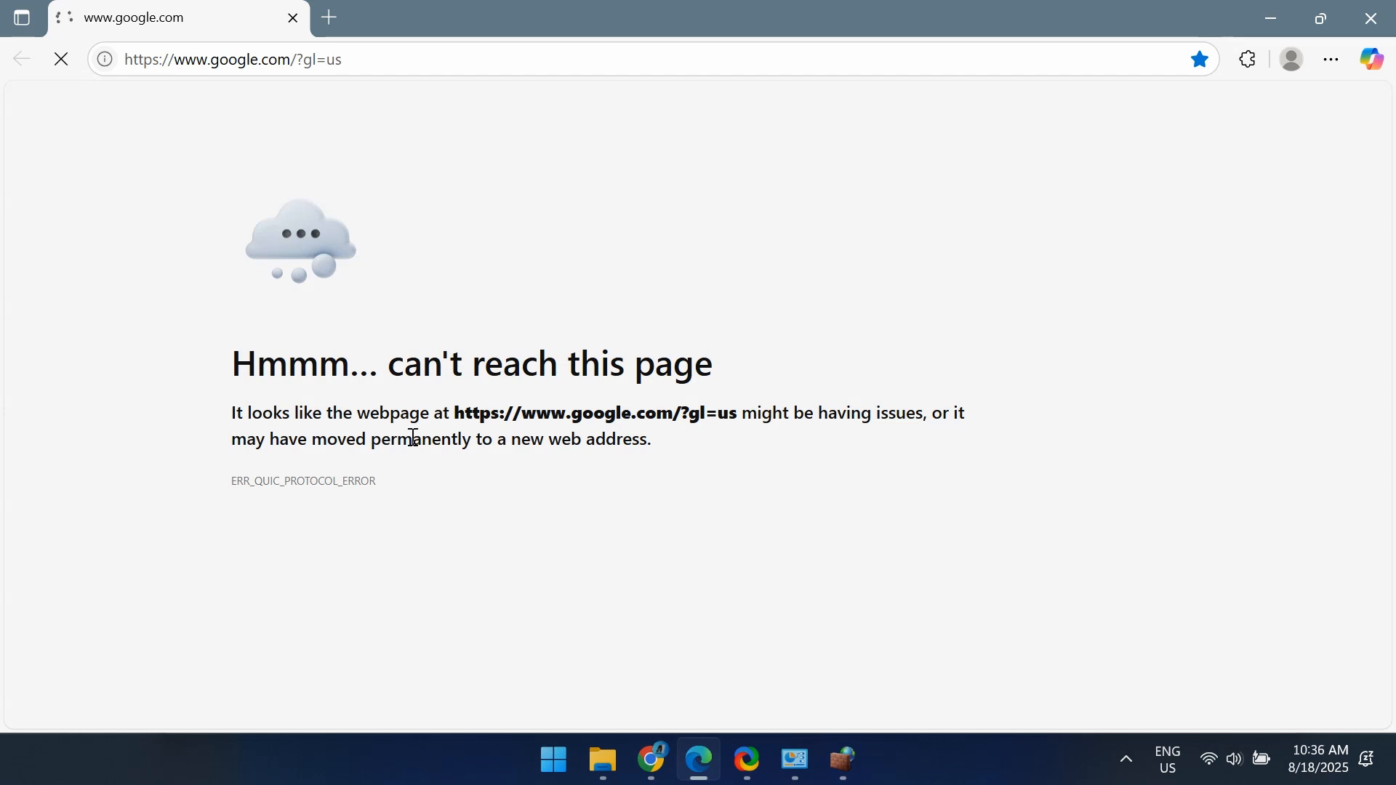
pyautogui.moveTo(395, 485); pyautogui.dragTo(231, 483)
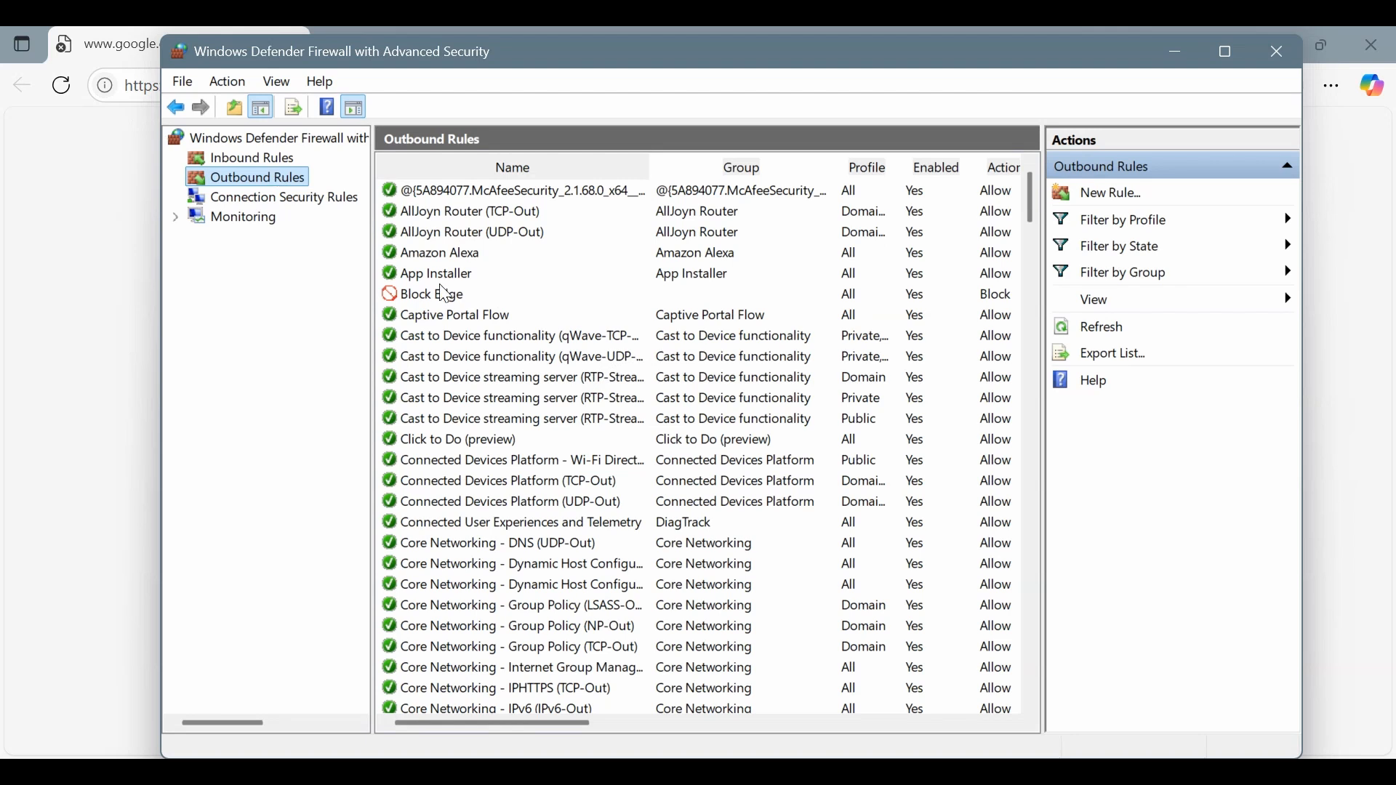
# Delete the Block Edge rule from the firewall's outbound rules.
pyautogui.click(431, 294)
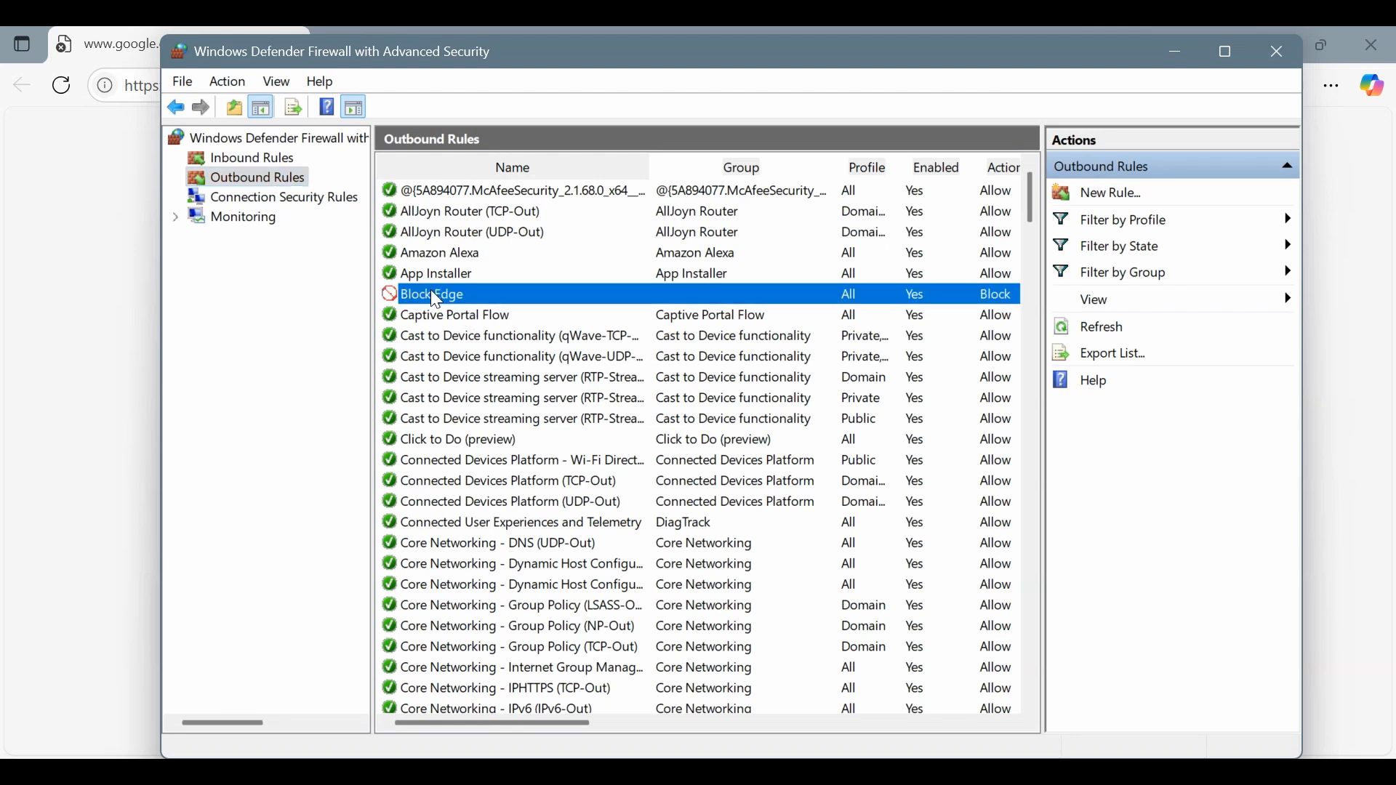
pyautogui.rightClick(471, 295)
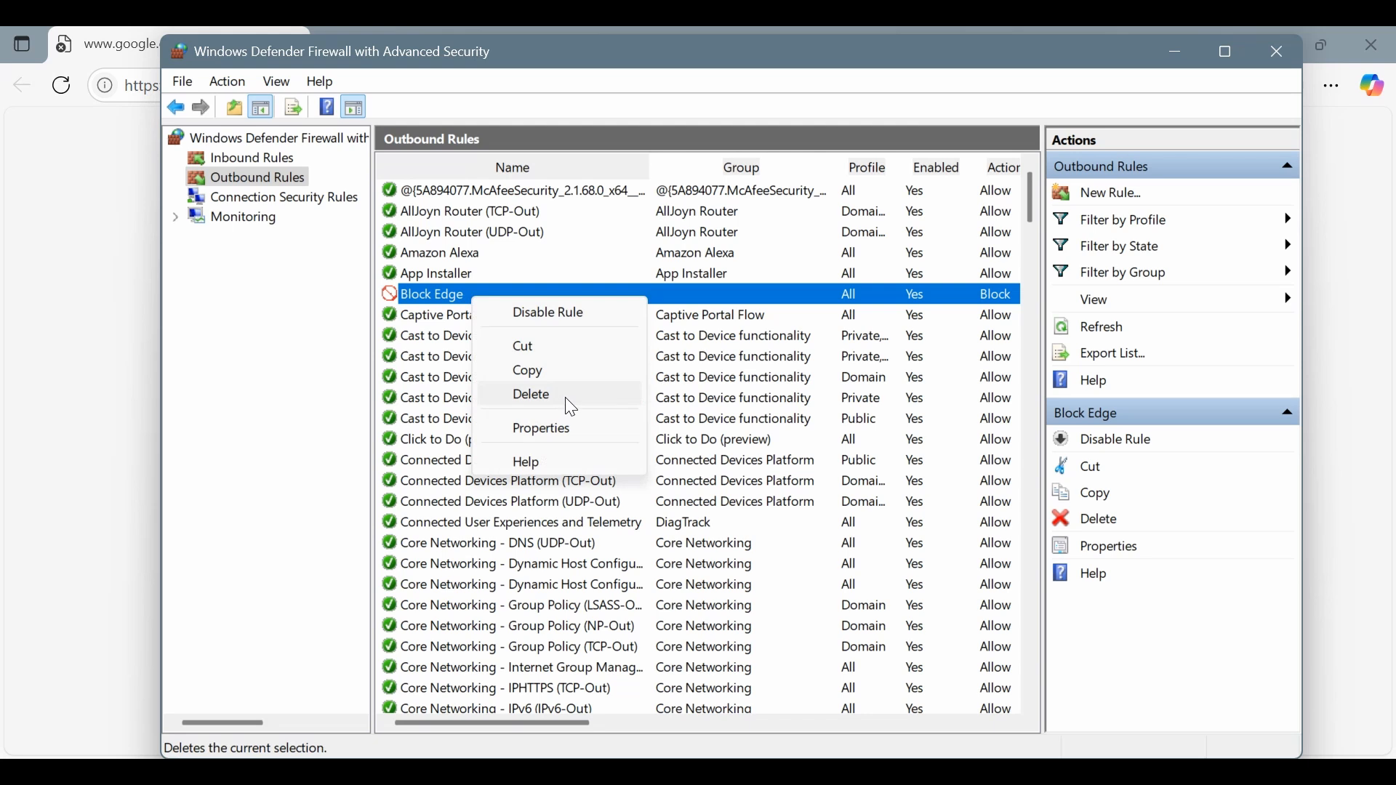
pyautogui.click(571, 404)
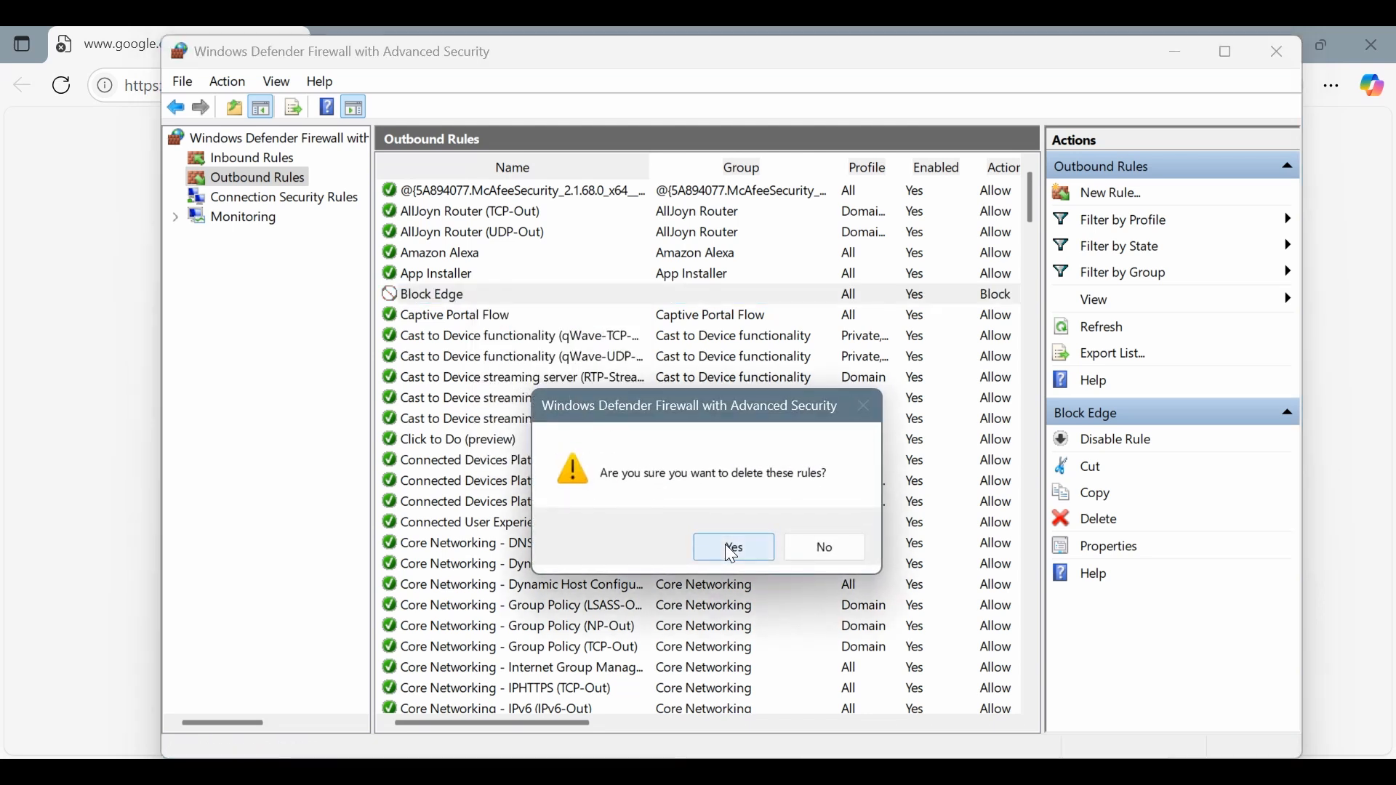
pyautogui.click(733, 550)
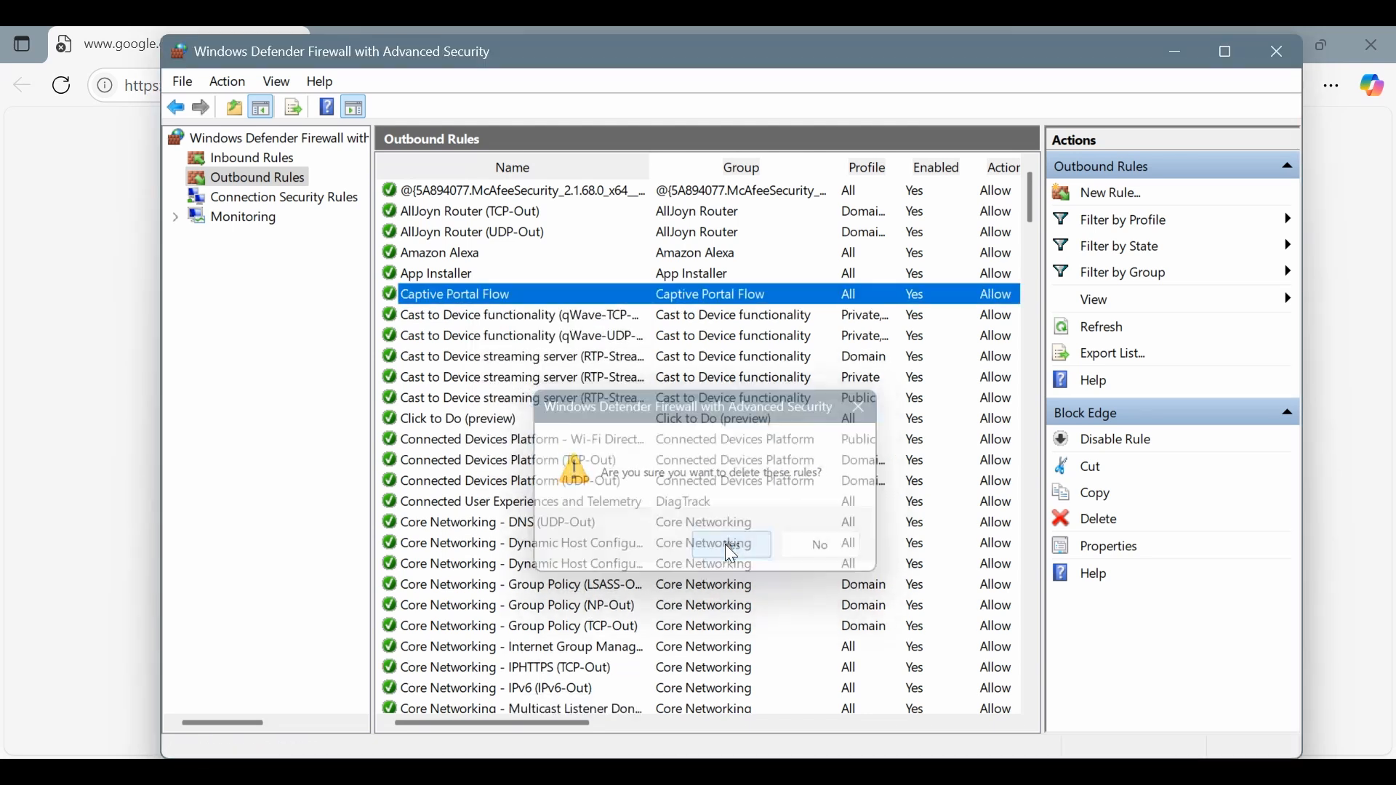
# Return to Microsoft Edge and reload the Google page to check that internet access works again.
pyautogui.click(1174, 58)
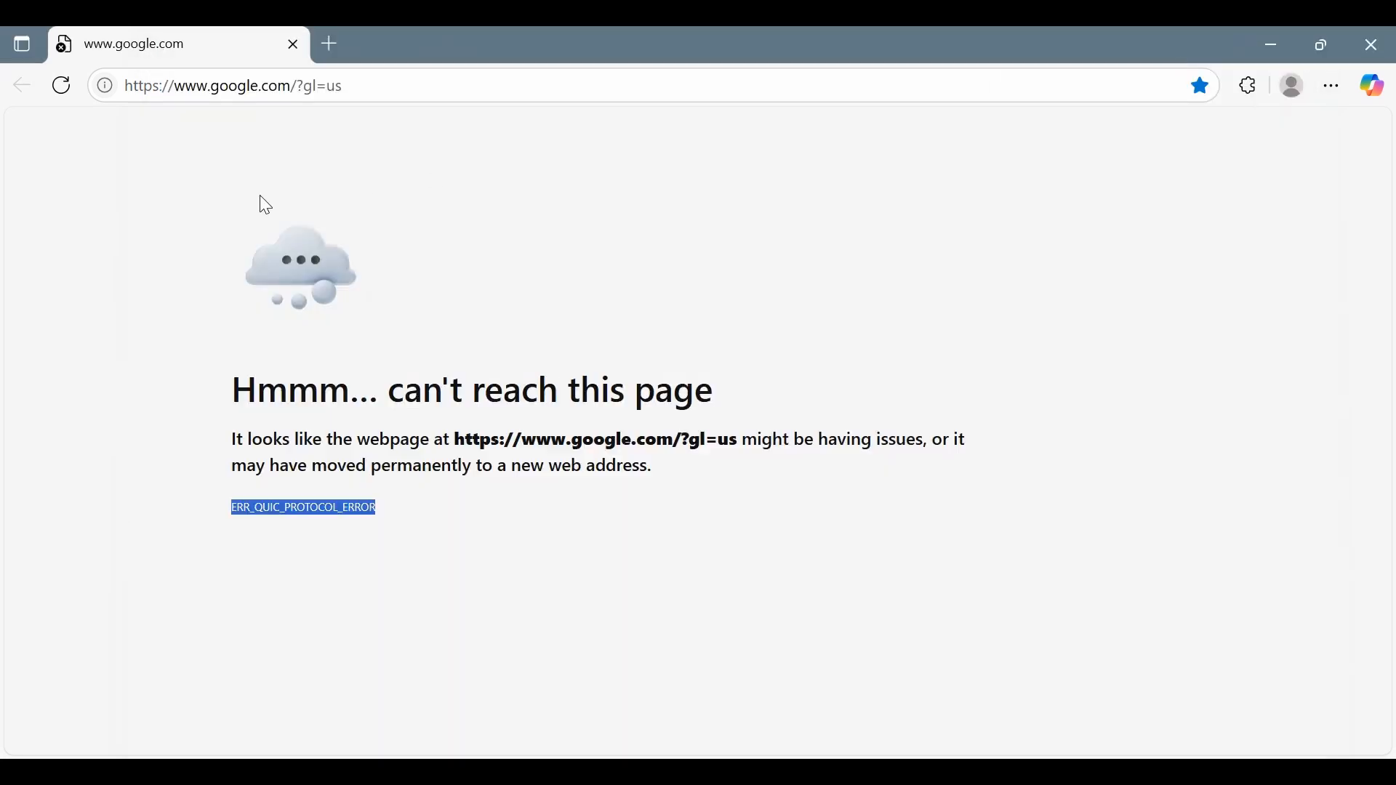
pyautogui.click(64, 87)
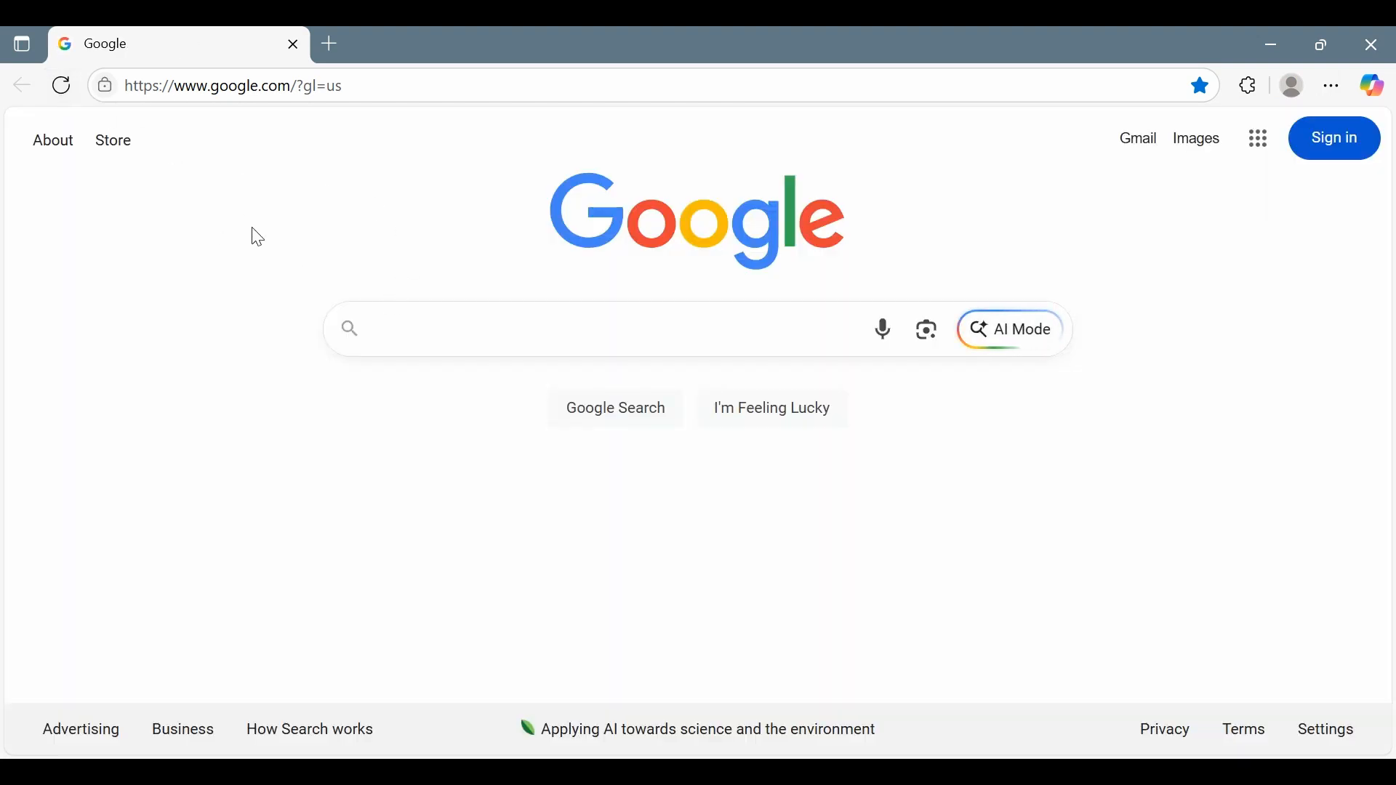
pyautogui.click(351, 76)
pyautogui.press('Return')
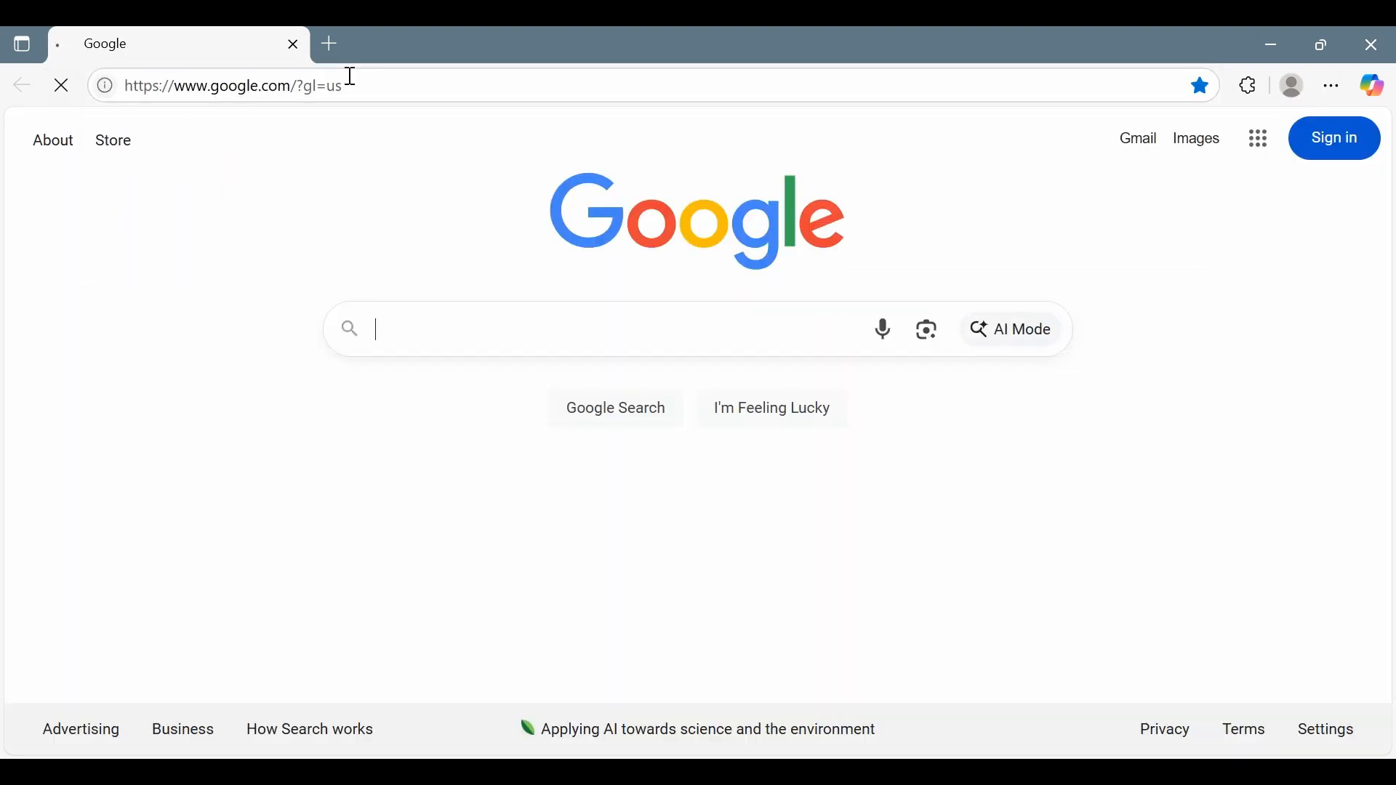